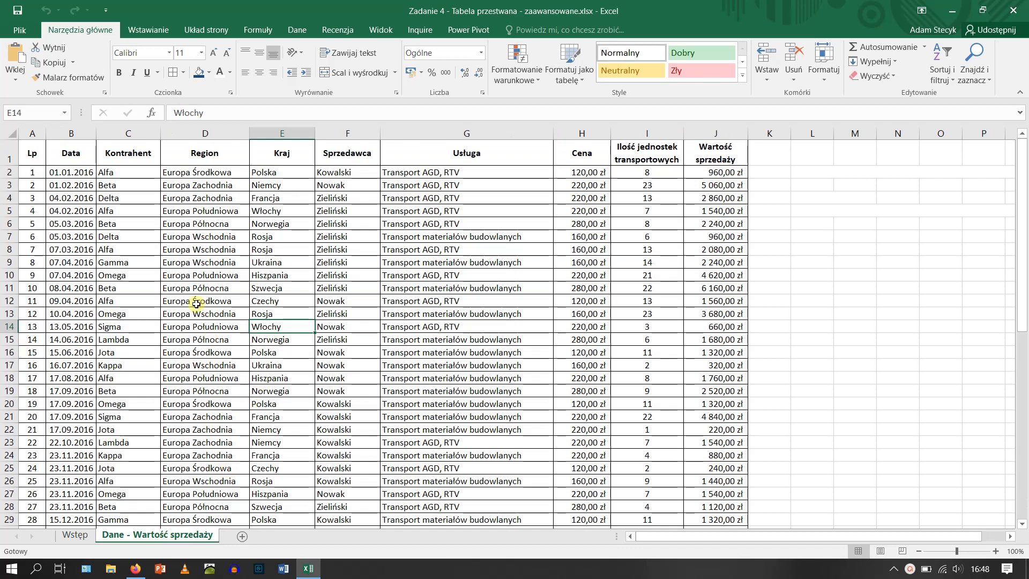
Create a pivot table on a new worksheet from the sales data range A1:J59 on the Dane - Wartość sprzedaży sheet
click(196, 302)
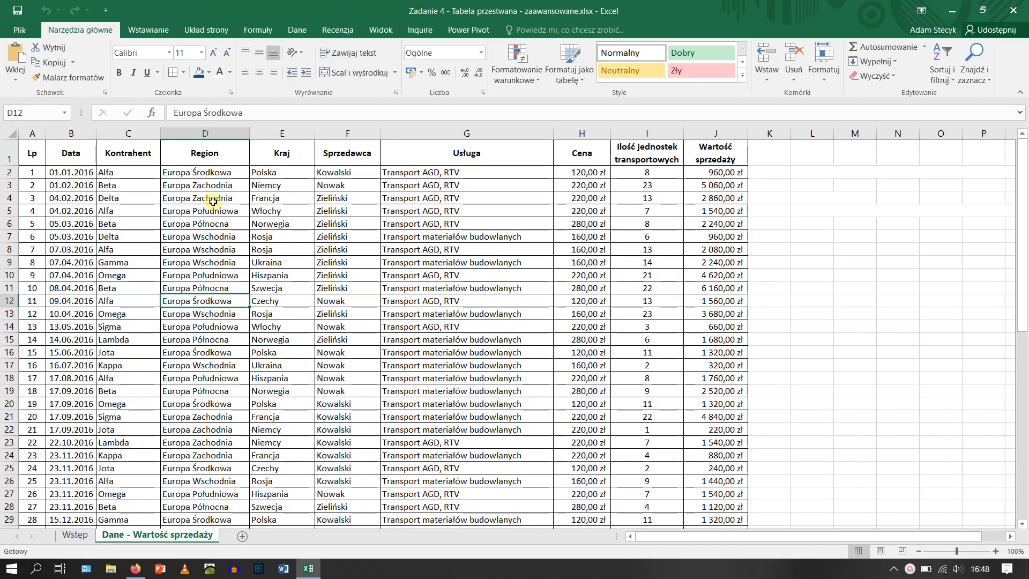
click(156, 33)
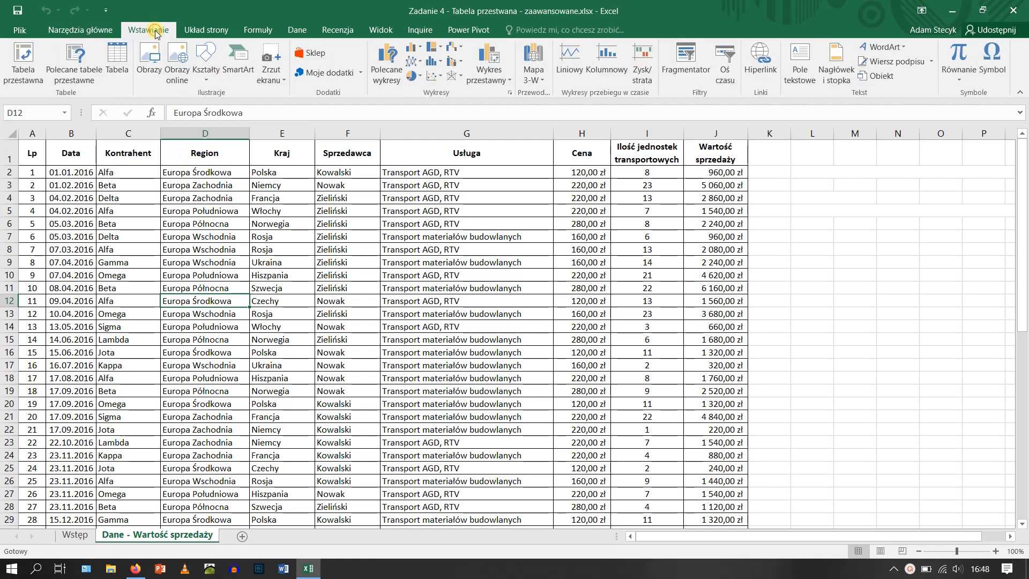
click(19, 71)
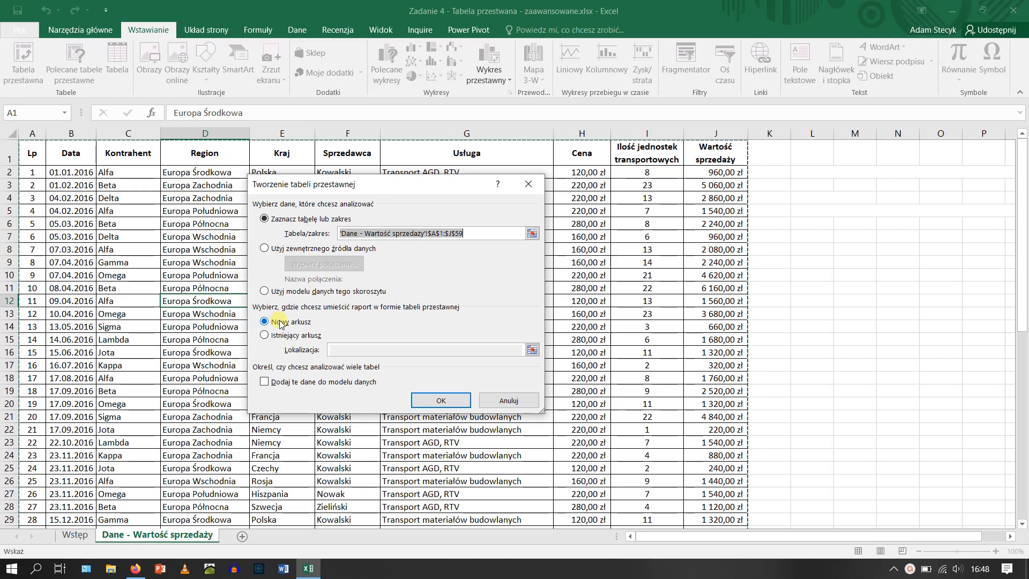
click(433, 399)
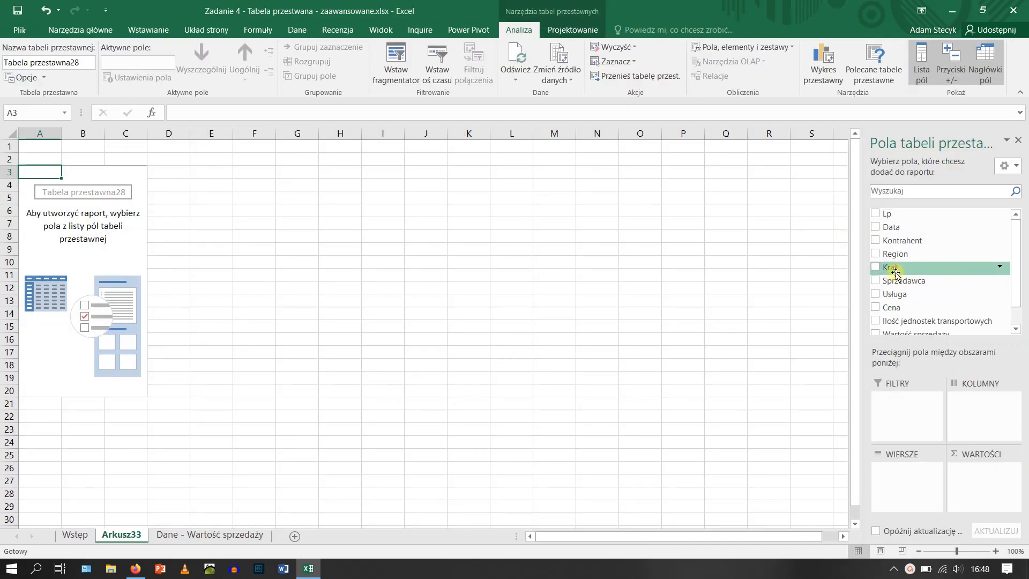
Add the Kraj field to the pivot table's rows and Wartość sprzedaży to its values
drag(894, 266, 903, 485)
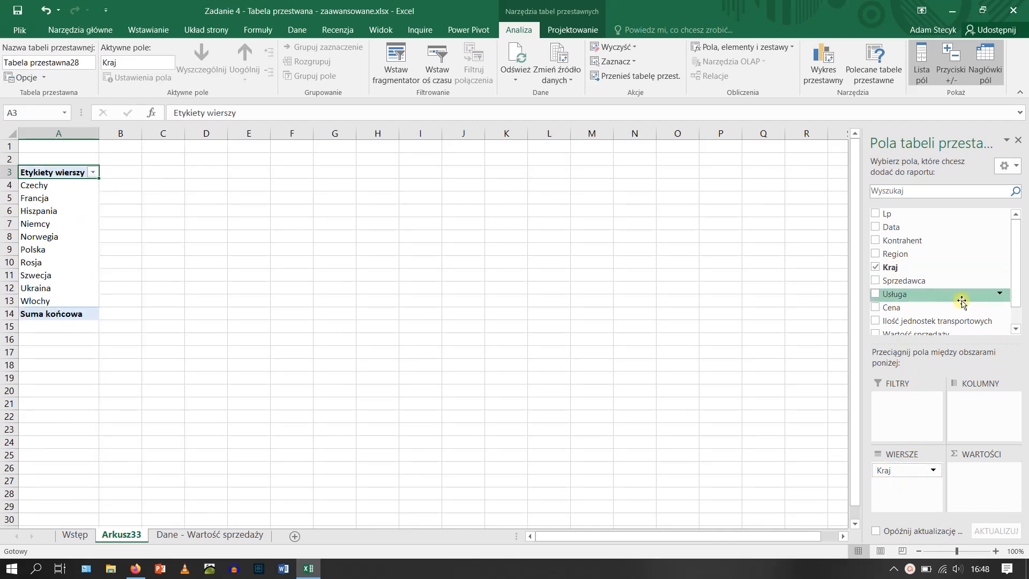
drag(1016, 284, 1017, 301)
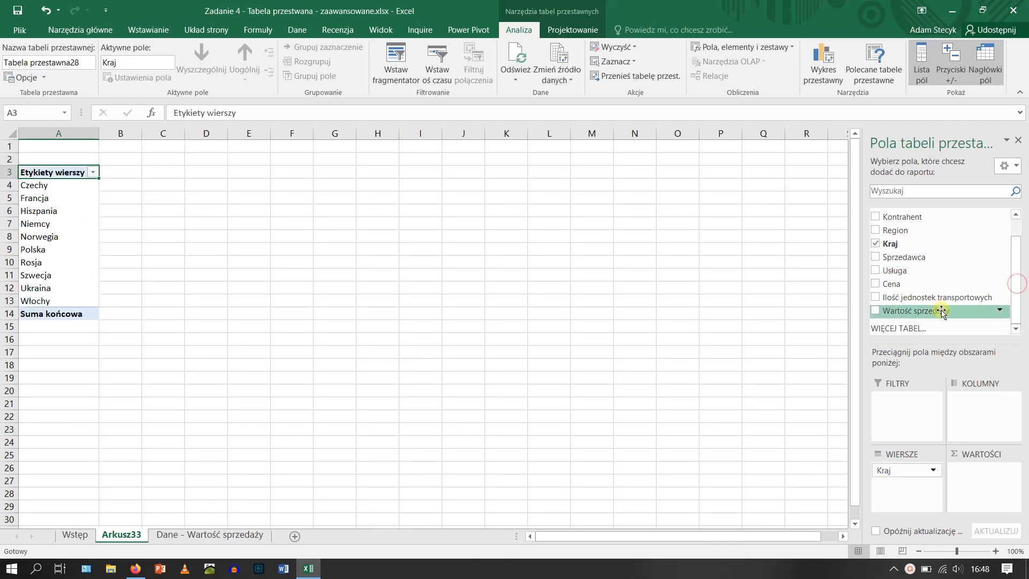
drag(941, 311, 978, 485)
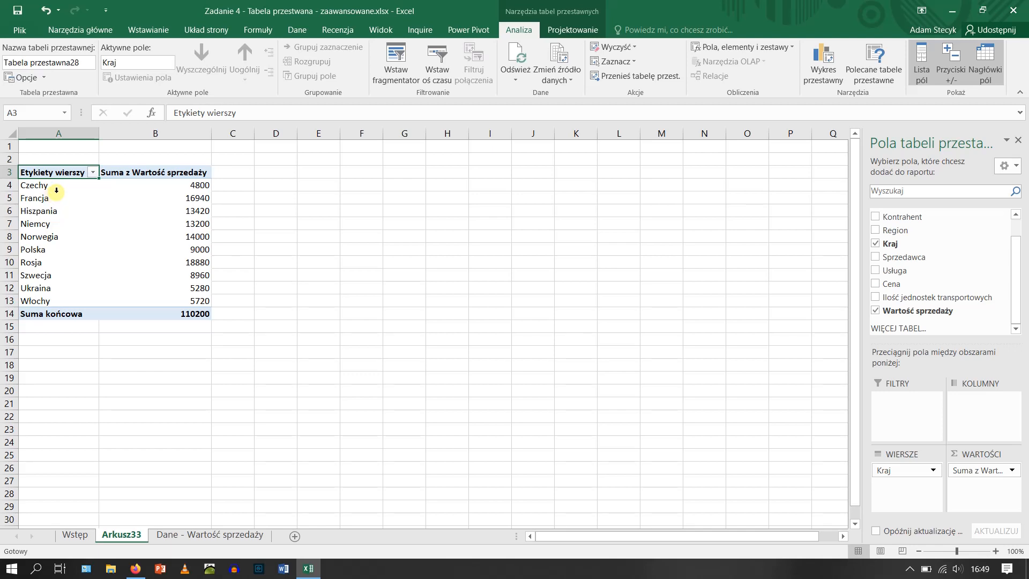
Sort the pivot table's country row labels alphabetically from A to Z
click(93, 171)
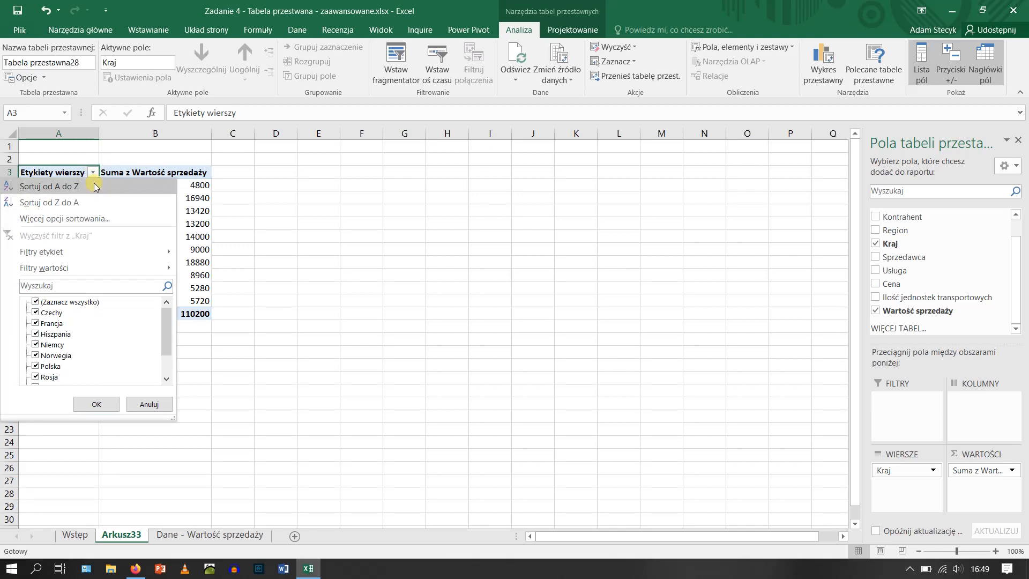
click(81, 185)
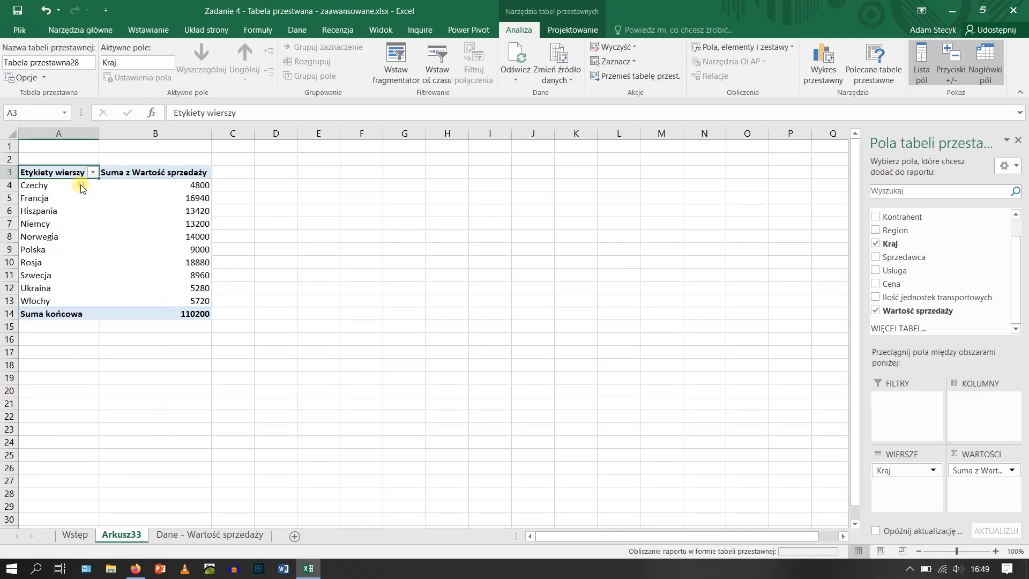
mouse_move(118, 245)
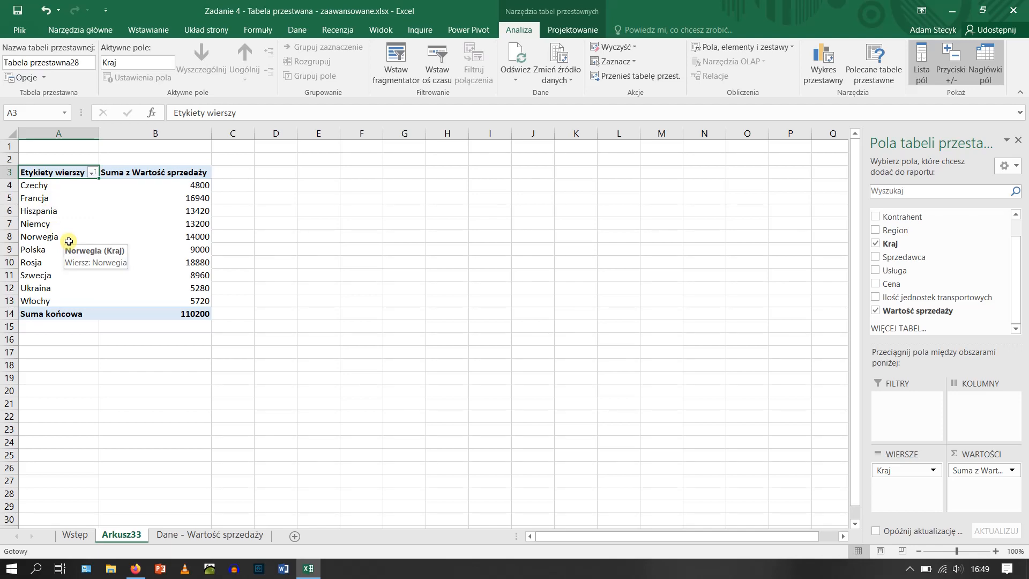
Sort the countries in descending order by Suma z Wartość sprzedaży
click(93, 172)
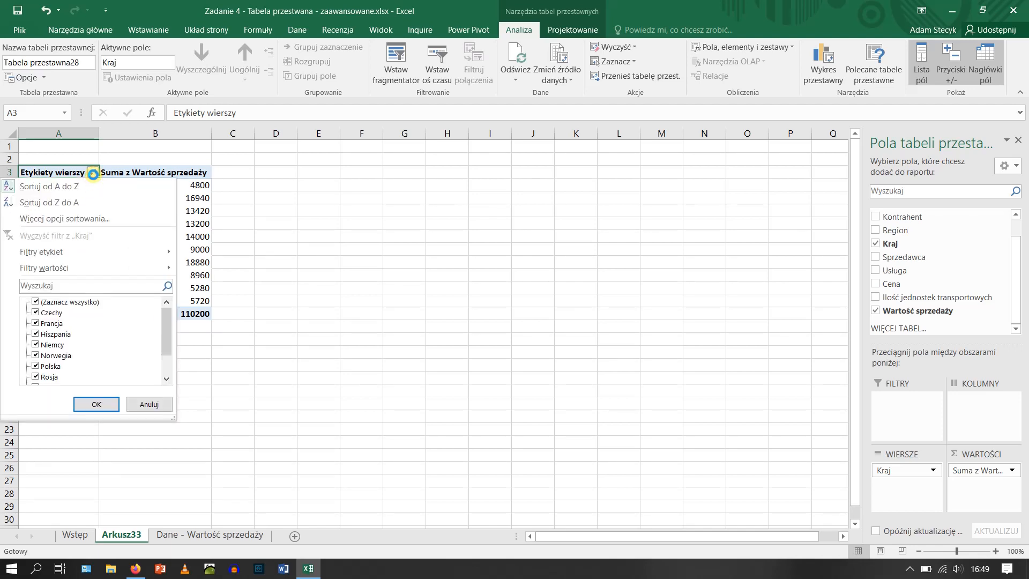
click(89, 218)
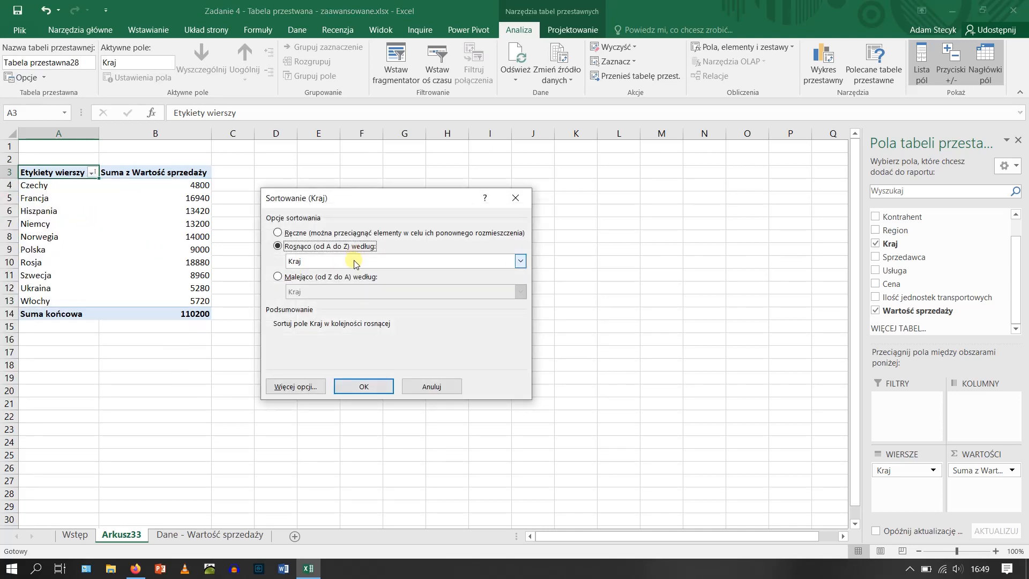
click(333, 277)
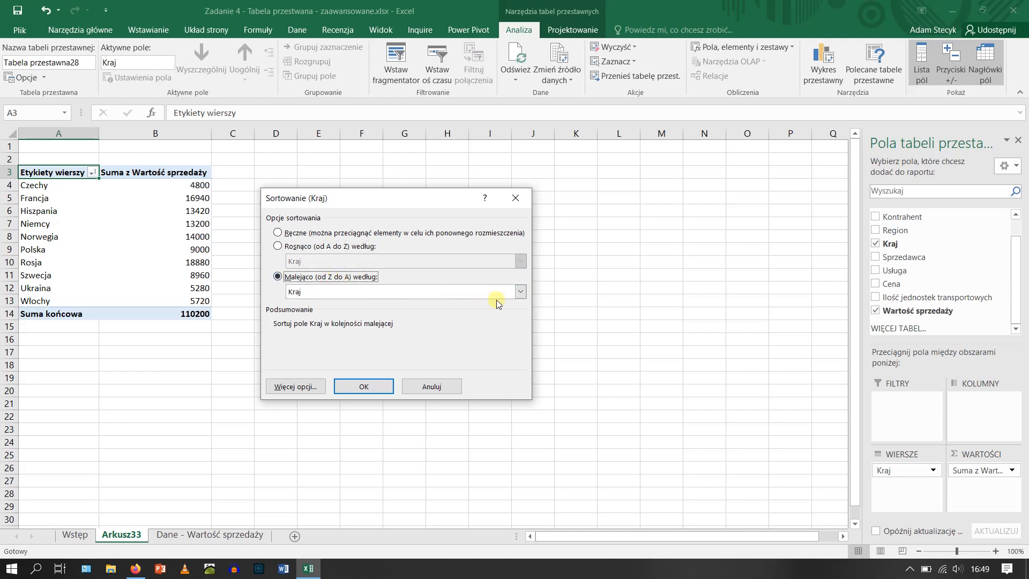
click(523, 292)
click(410, 312)
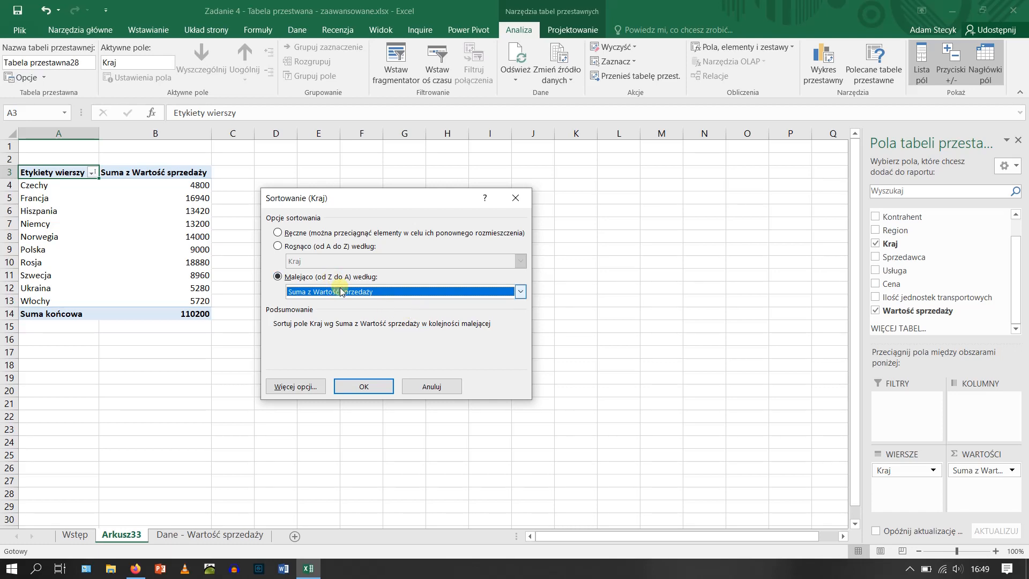
click(371, 387)
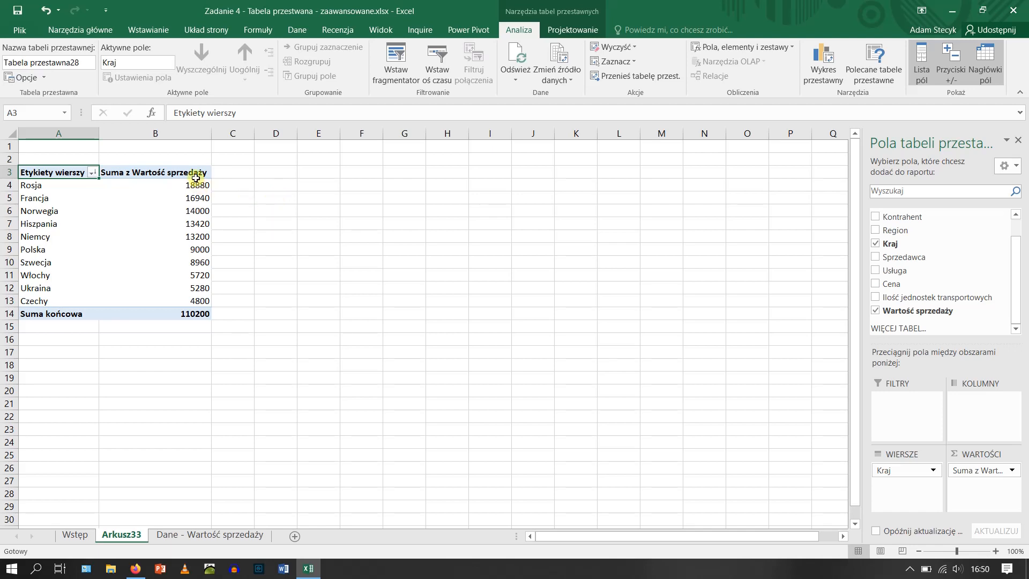
mouse_move(198, 182)
mouse_move(201, 297)
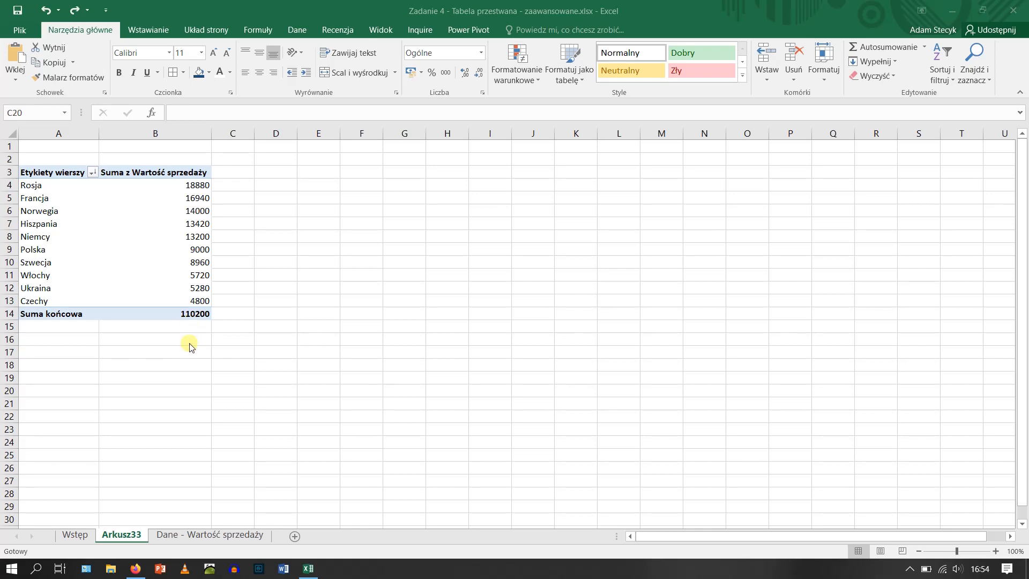
Apply a value filter to Kraj showing only countries whose Suma z Wartość sprzedaży is less than 10000
click(93, 172)
click(93, 173)
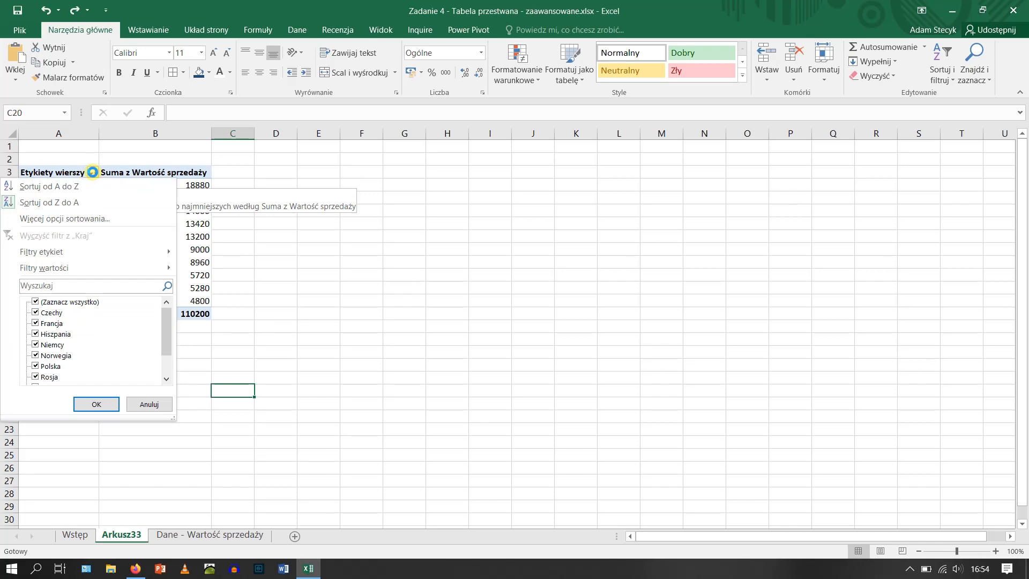
mouse_move(129, 267)
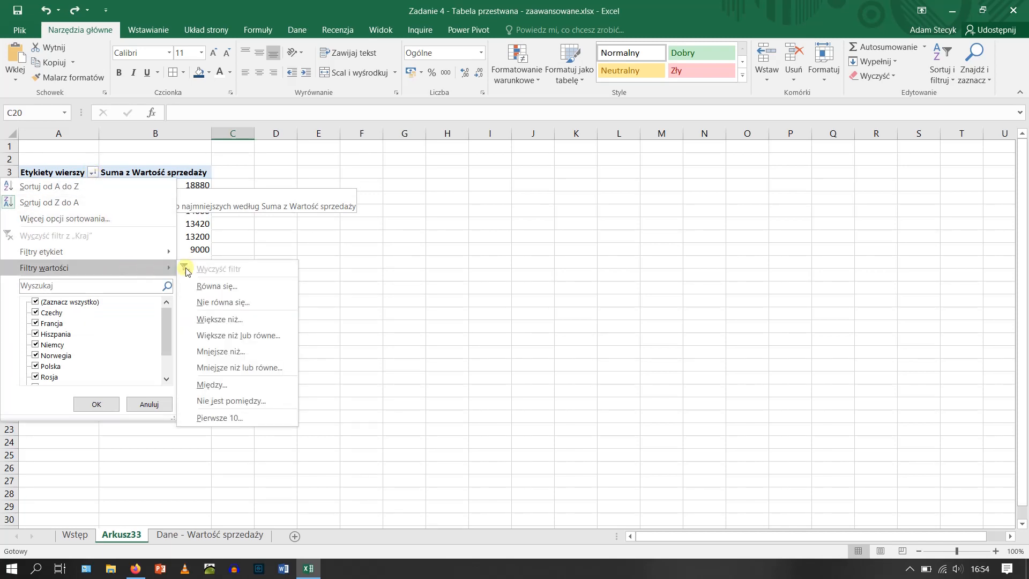
click(247, 352)
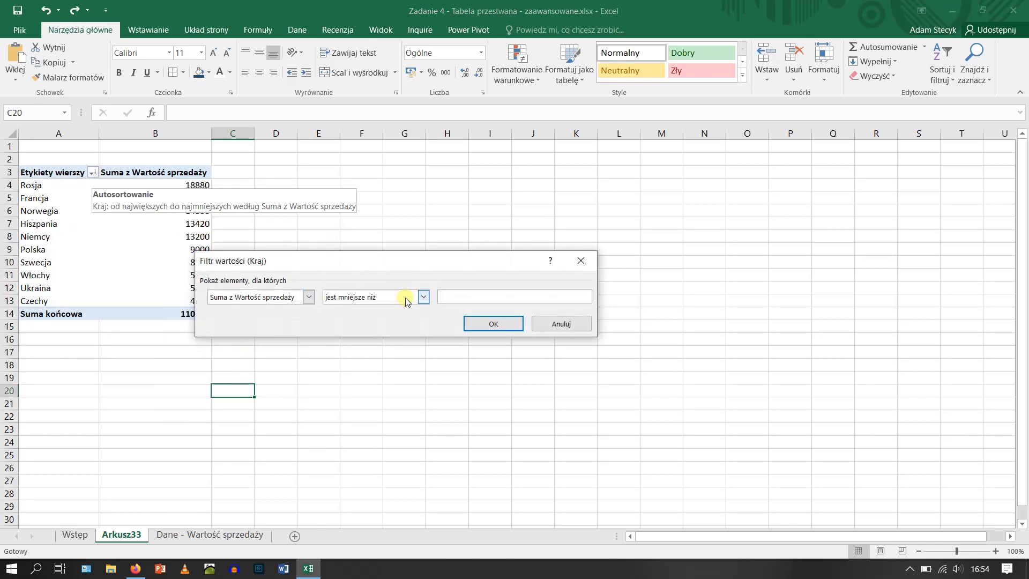
click(465, 293)
text(10000)
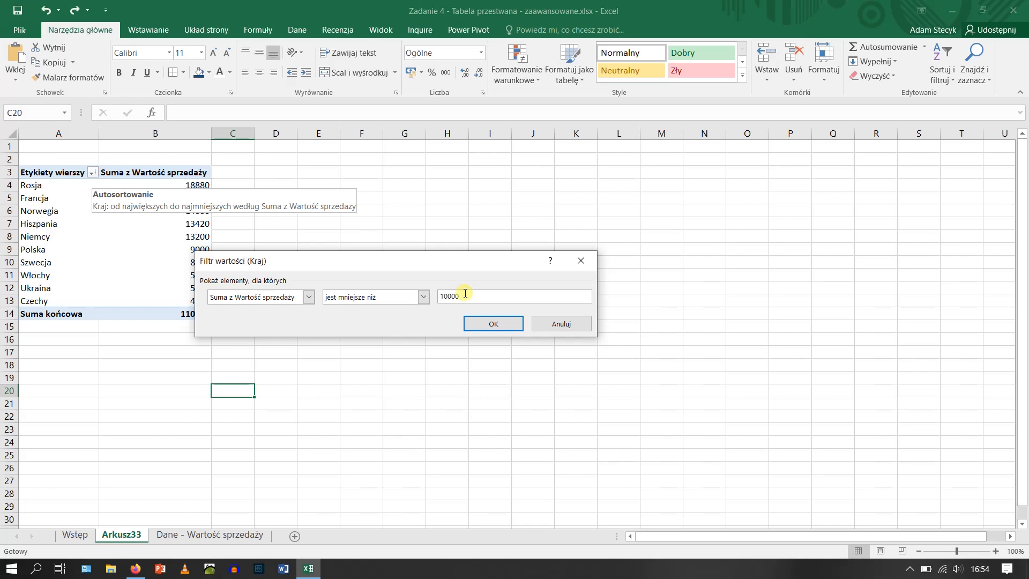
click(489, 322)
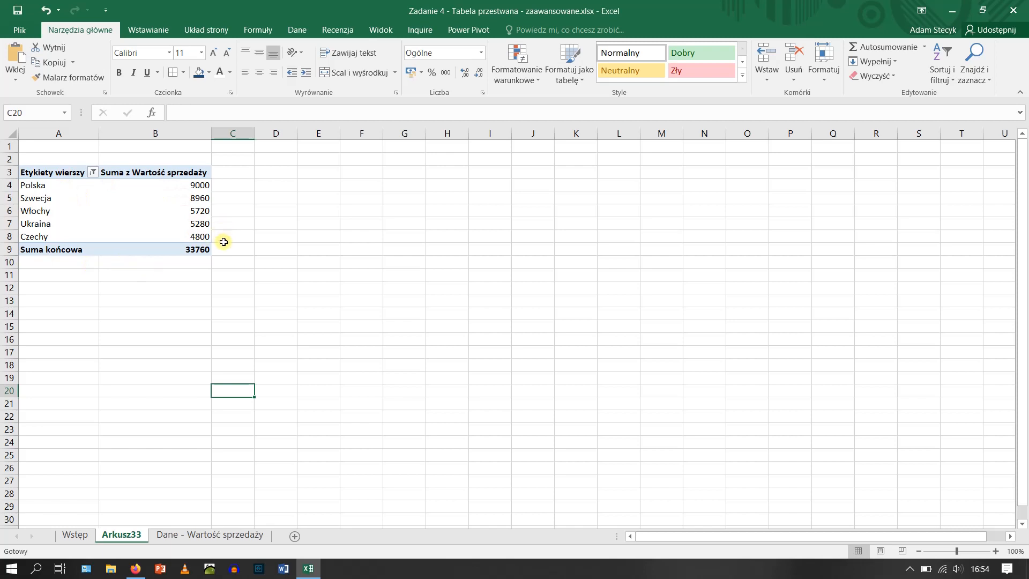
Change the Kraj value filter to show only countries whose Suma z Wartość sprzedaży is greater than 10000
click(92, 172)
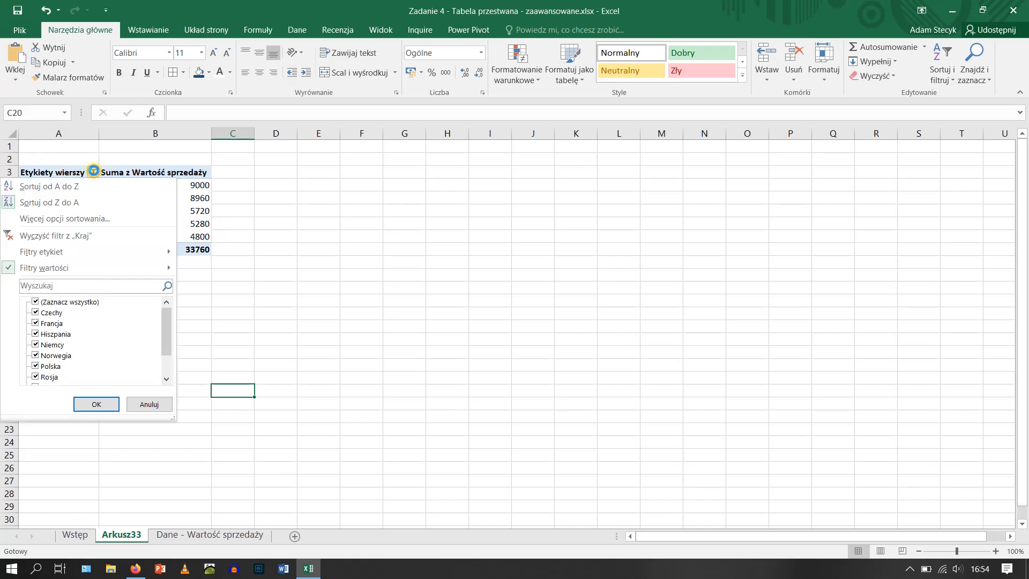
mouse_move(125, 269)
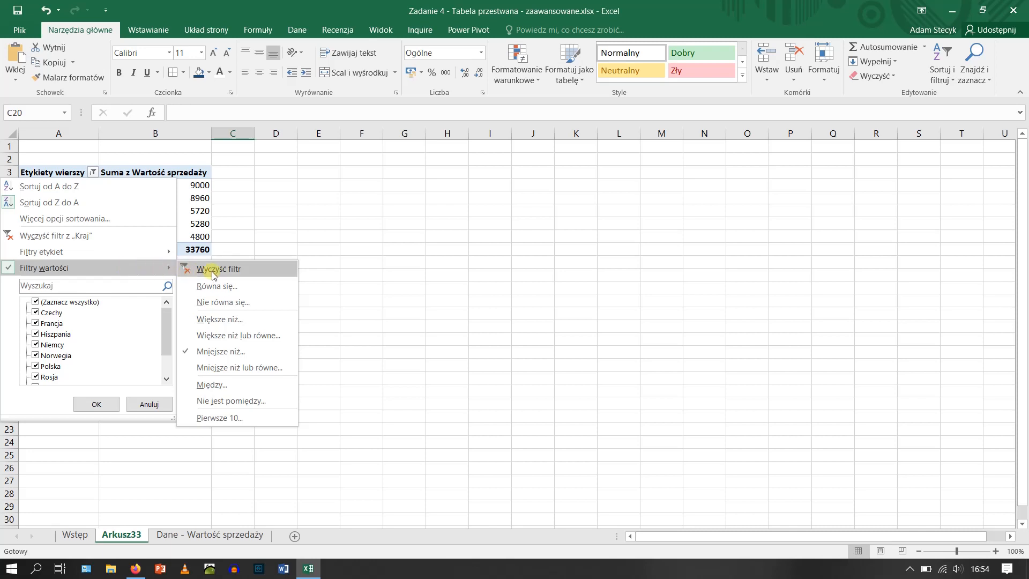
click(235, 318)
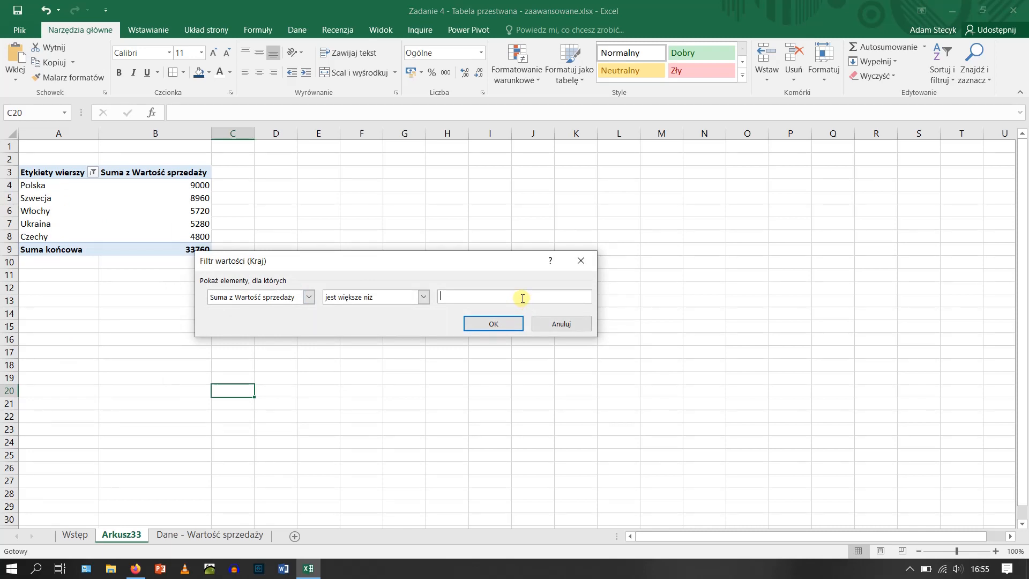
text(10000)
click(490, 323)
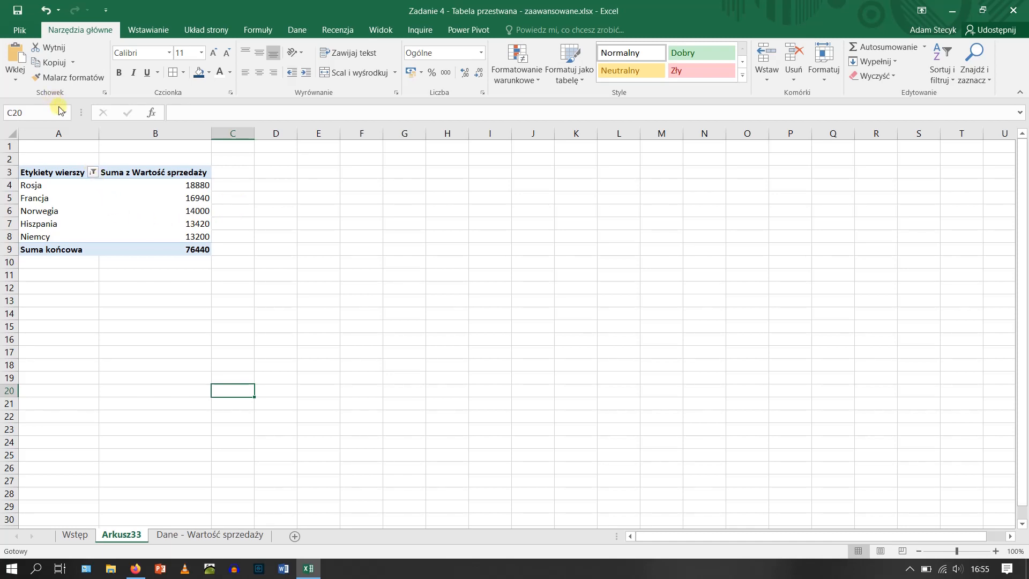
Apply a label filter to Kraj showing only countries whose names do not end with "a"
click(93, 172)
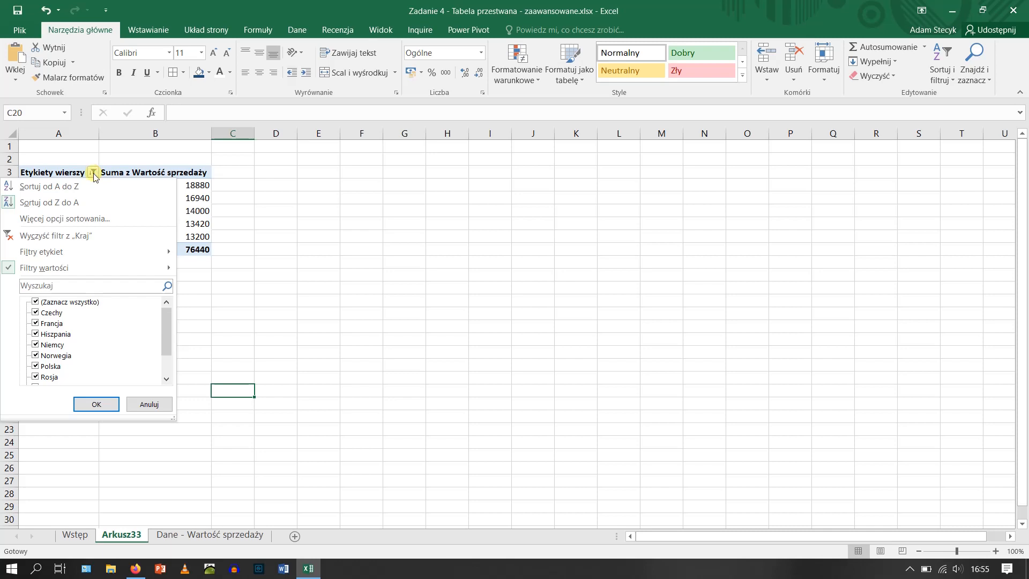
mouse_move(120, 247)
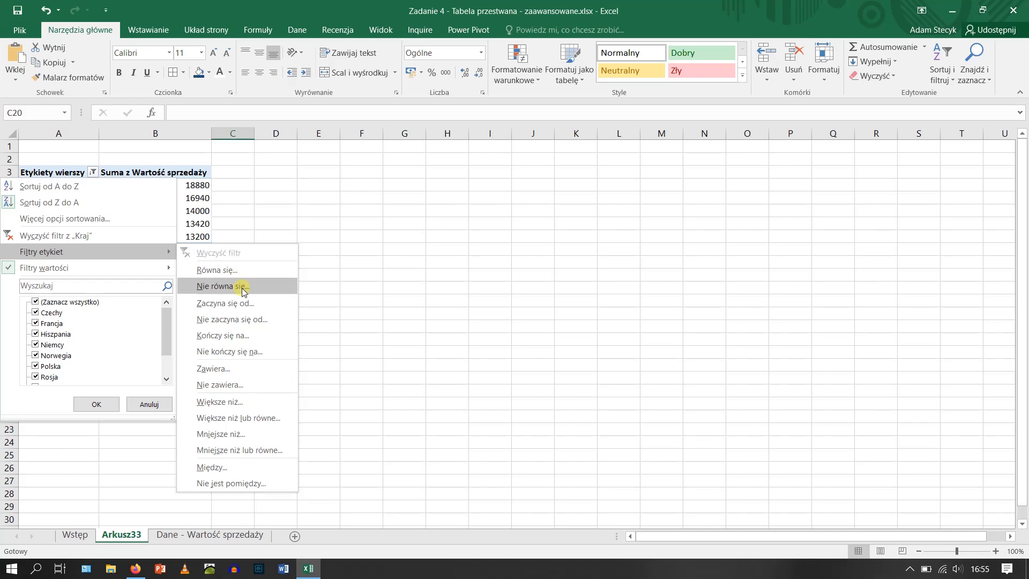
click(256, 353)
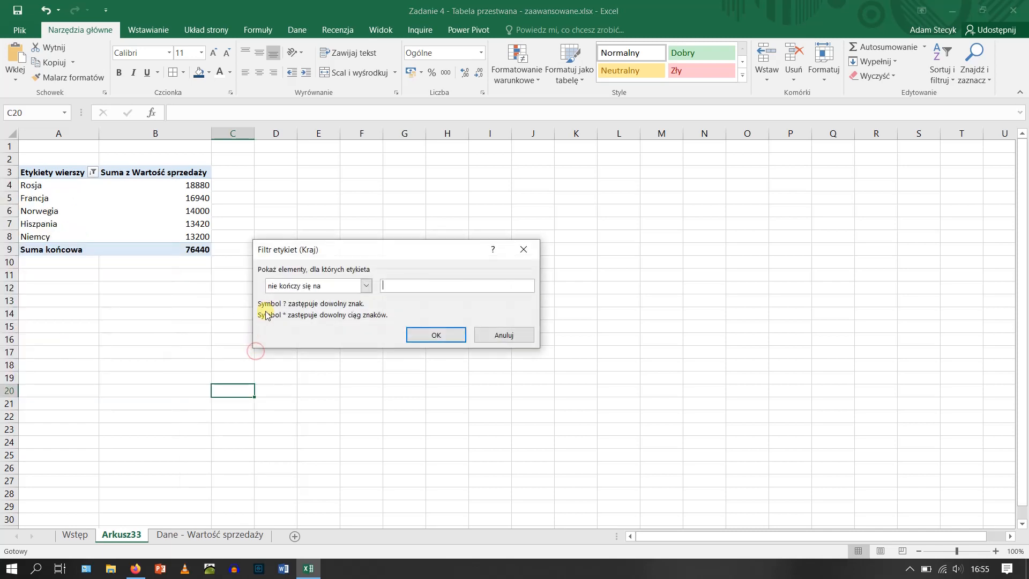
click(437, 285)
text(a)
click(437, 334)
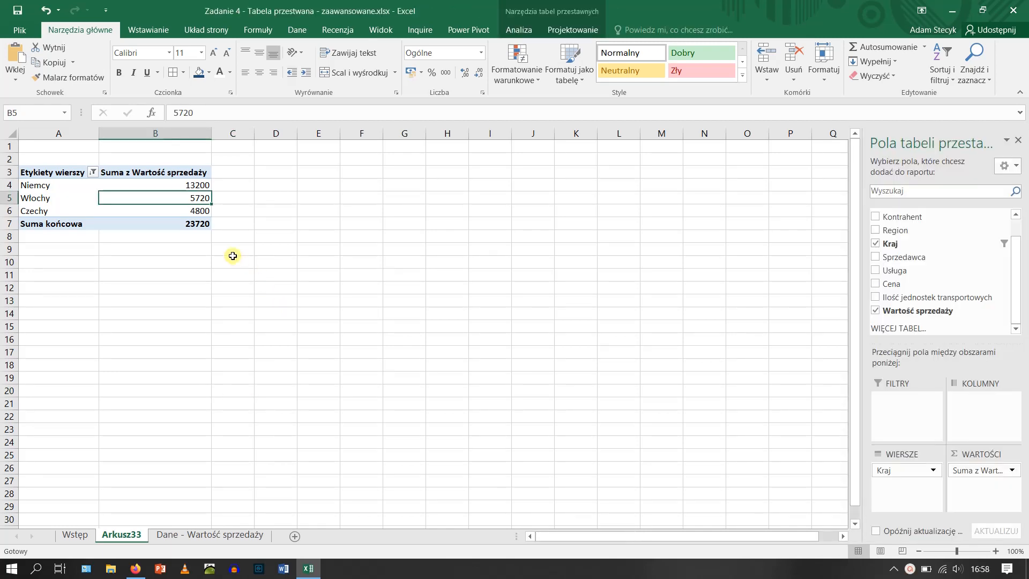
click(93, 172)
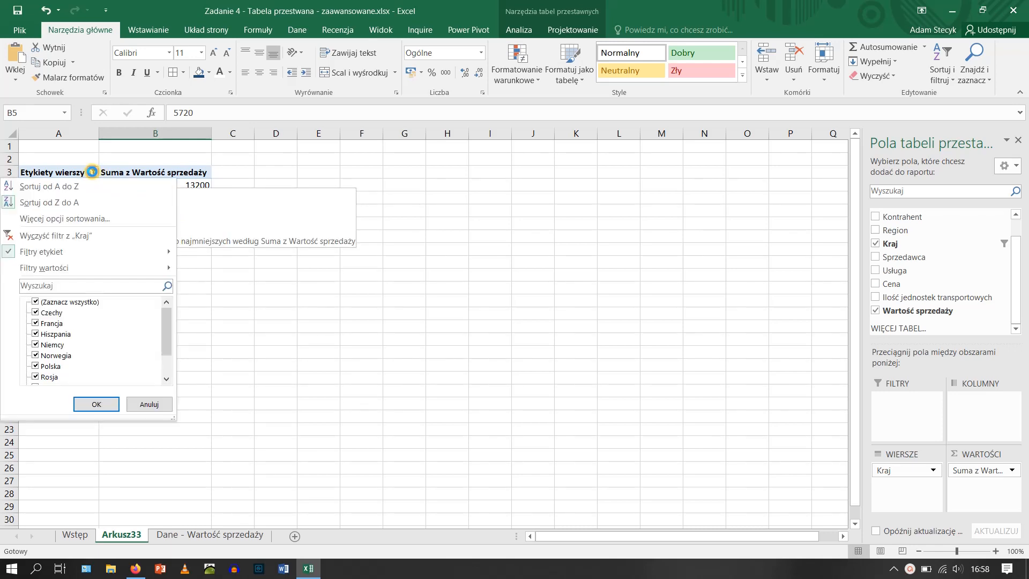
mouse_move(125, 253)
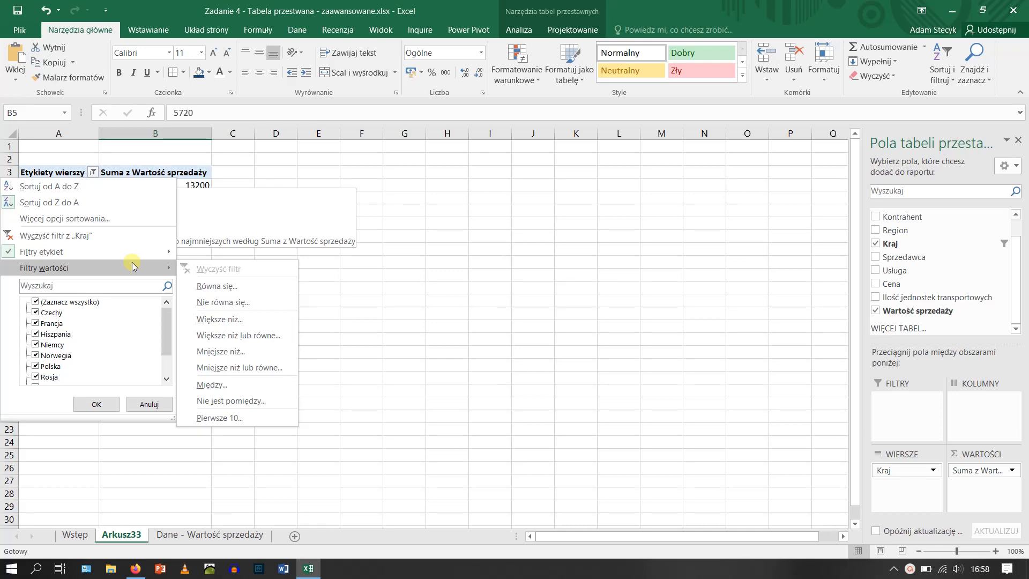
click(368, 280)
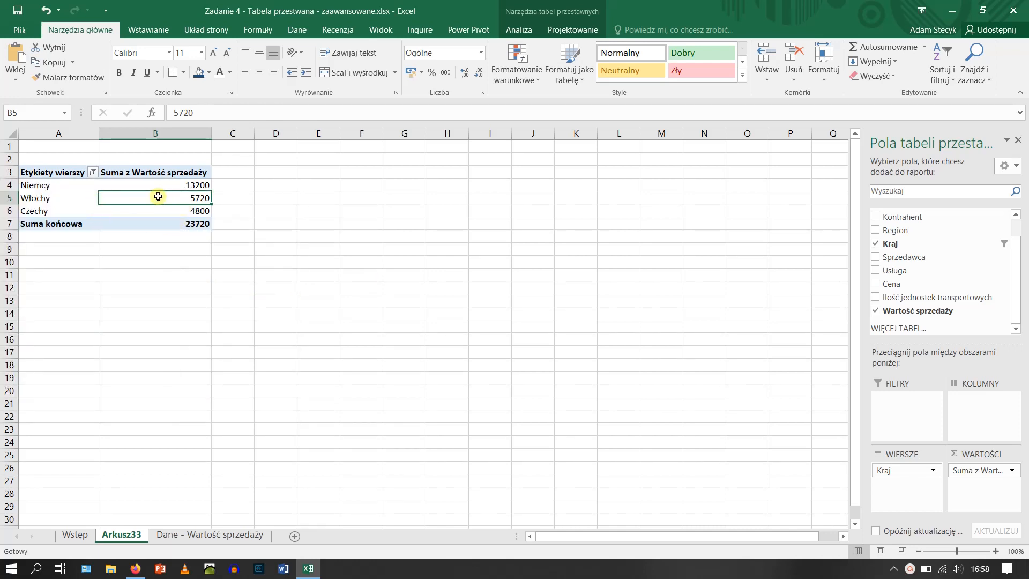
Enable the pivot table option that allows multiple filters per field (Zezwalaj na wiele filtrów w jednym polu)
mouse_move(158, 197)
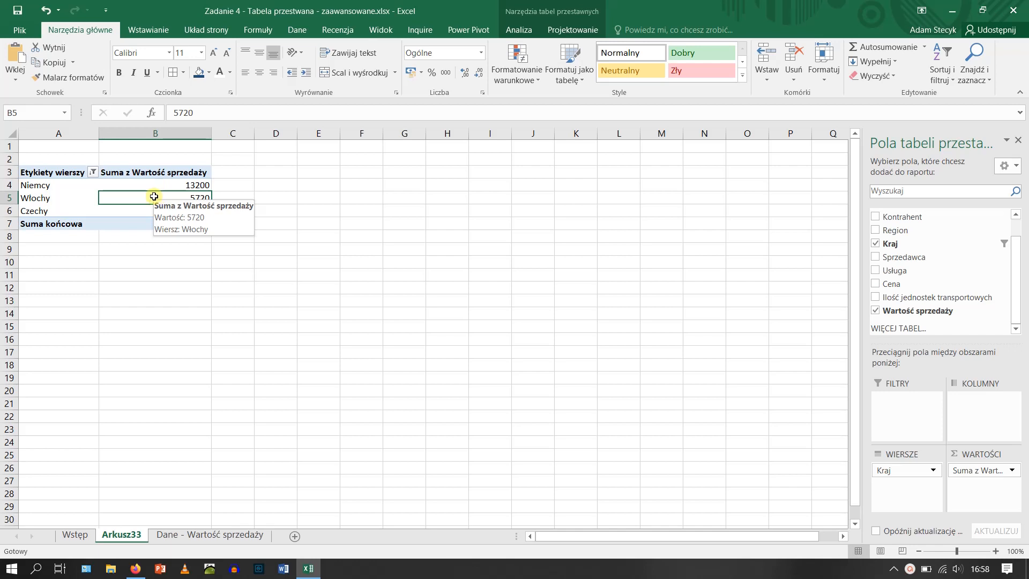
right_click(132, 194)
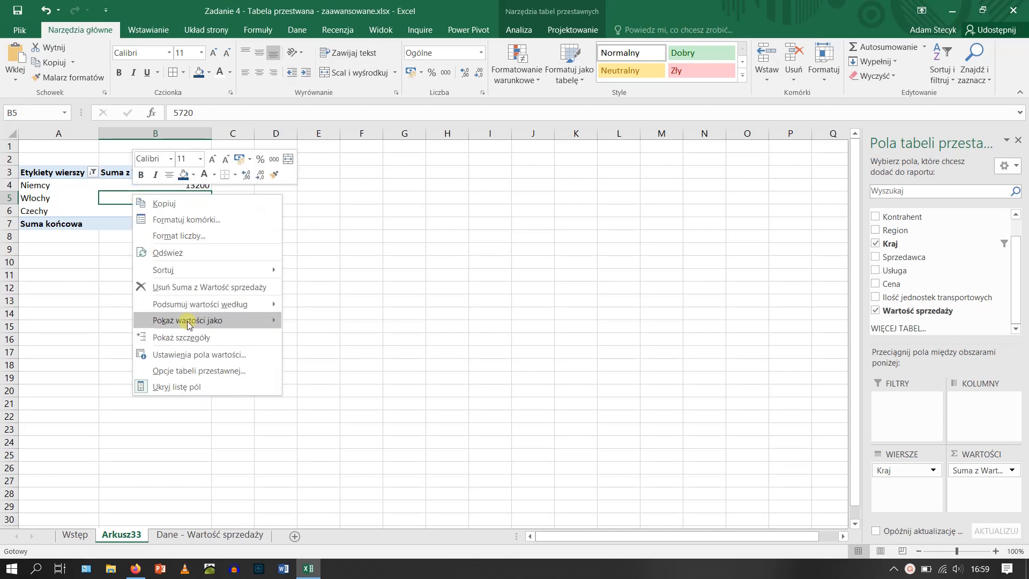
click(217, 368)
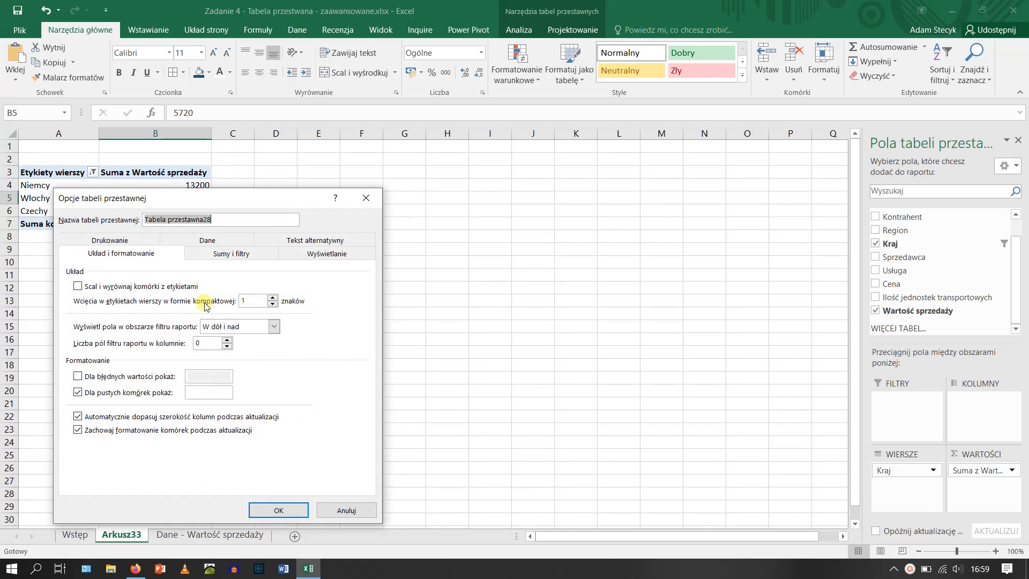
click(218, 256)
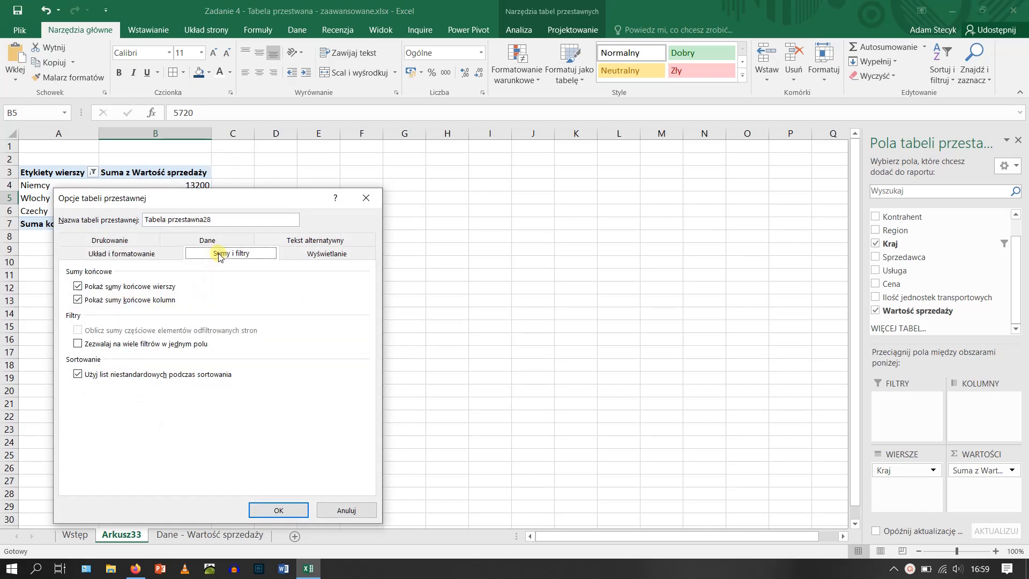
click(108, 346)
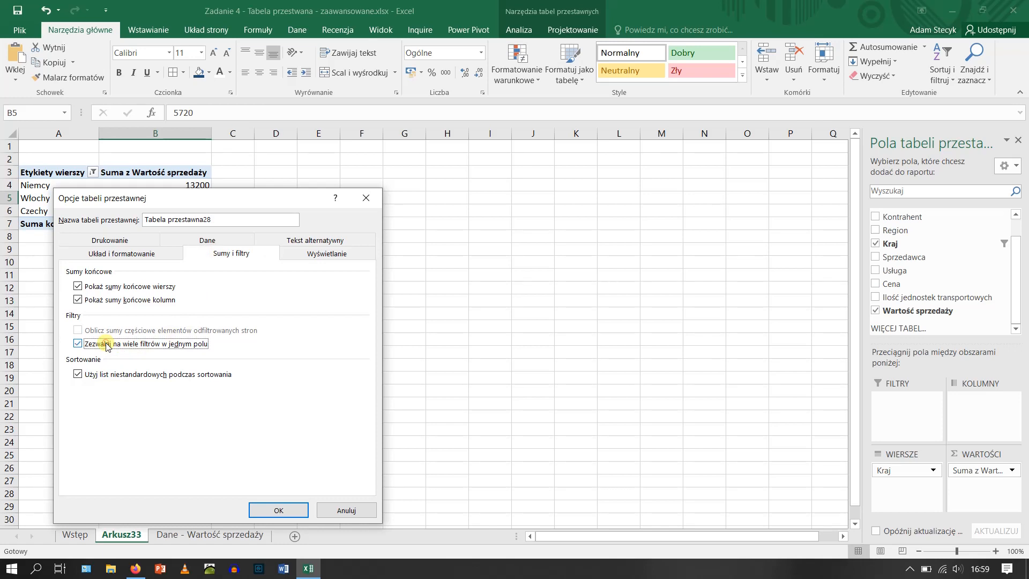
click(267, 512)
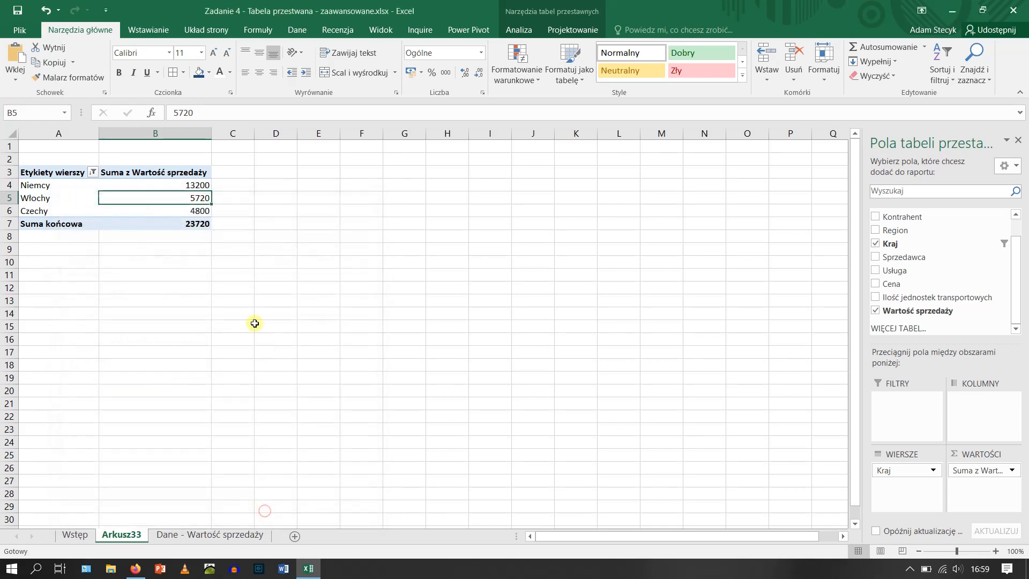
Check the criteria of the label filter applied to Kraj
click(94, 173)
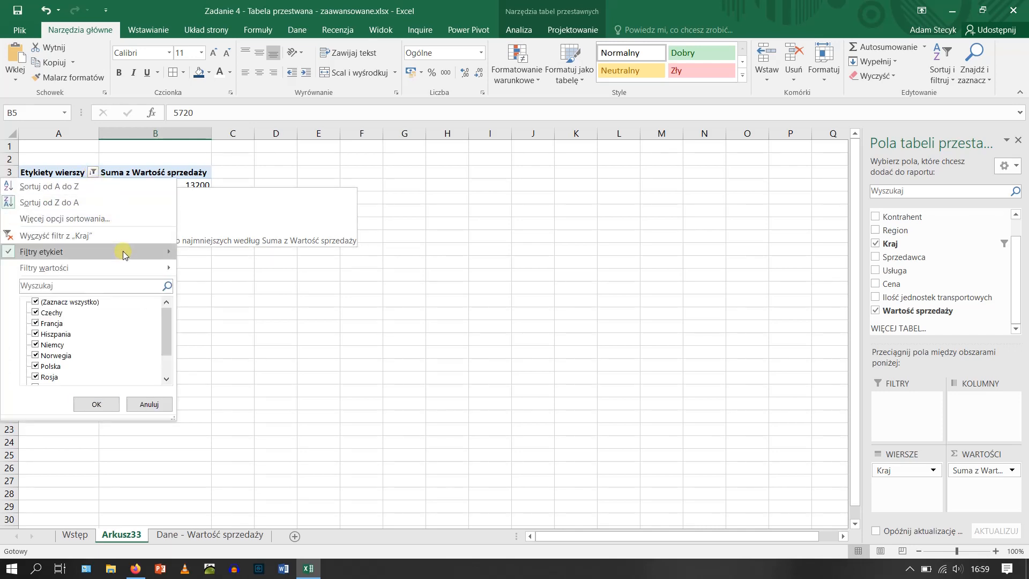
click(237, 348)
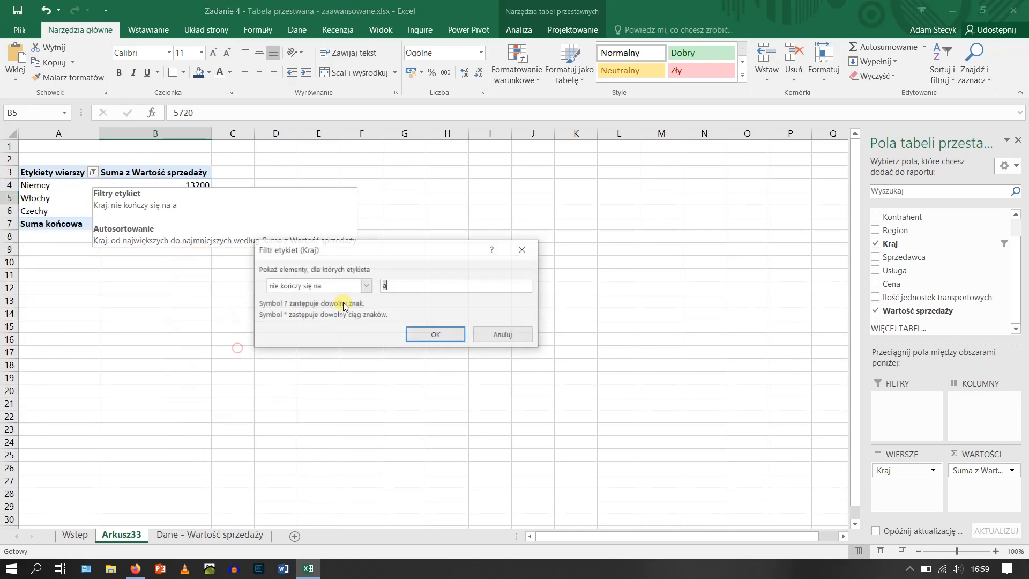
click(490, 338)
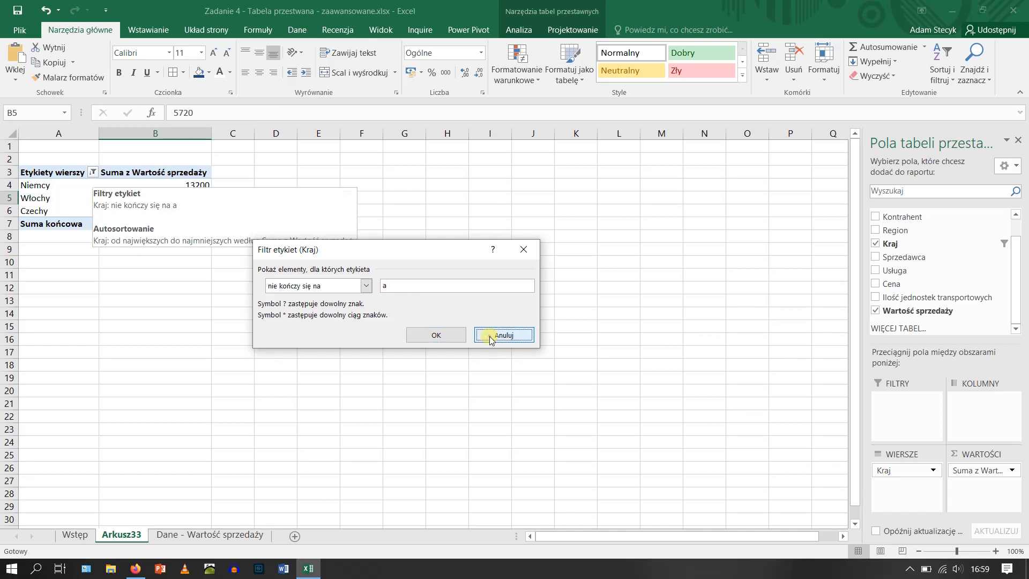
Add a value filter to Kraj, alongside the label filter, showing countries whose Suma z Wartość sprzedaży is less than 10000
click(93, 171)
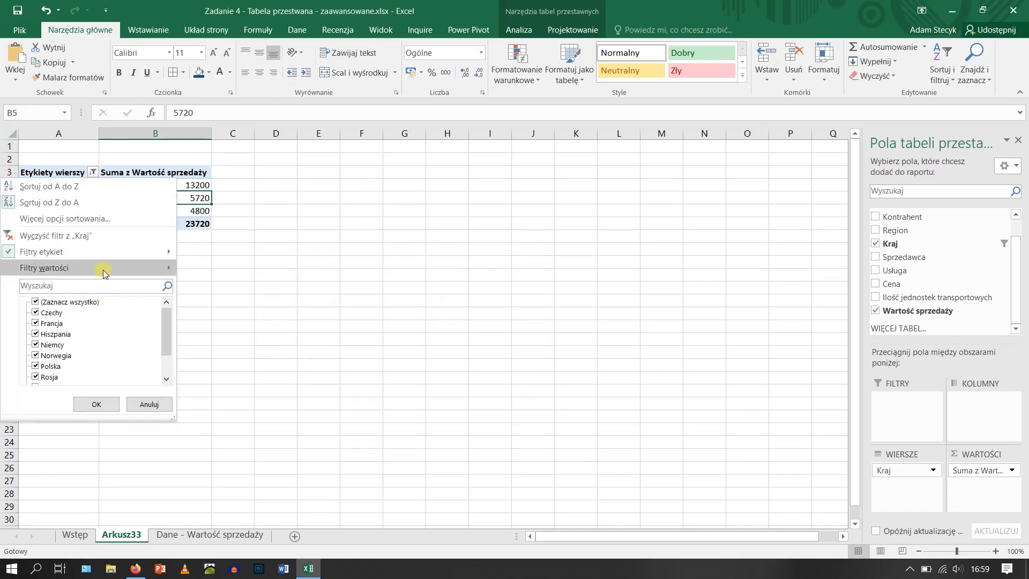
mouse_move(102, 265)
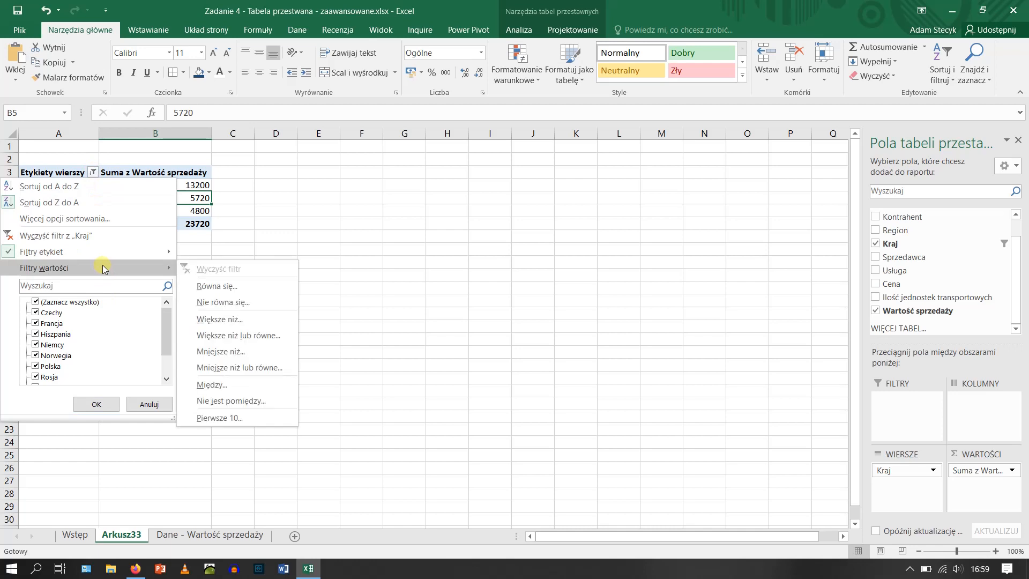
click(246, 352)
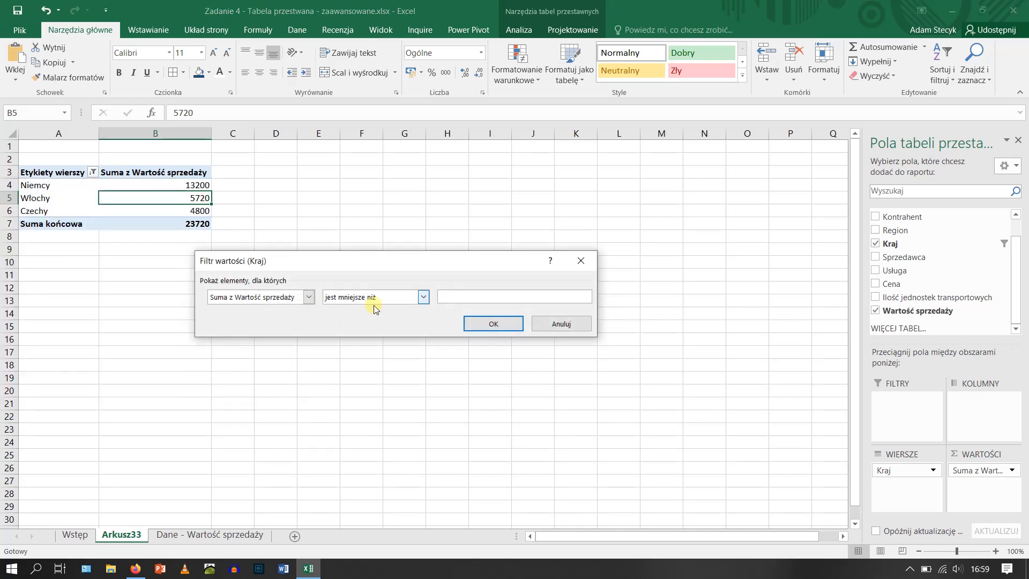
click(458, 296)
text(1)
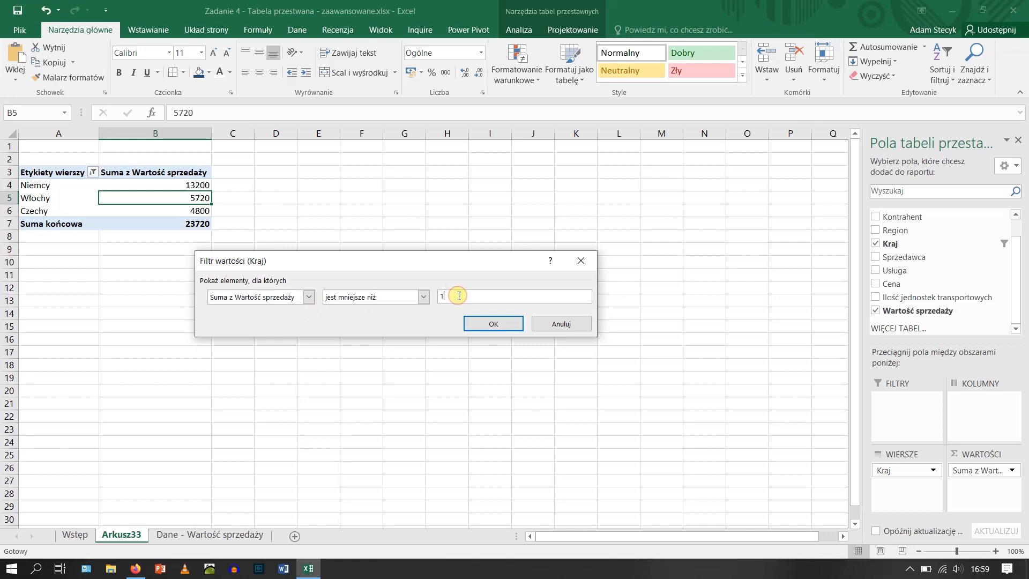
text(0000)
click(474, 323)
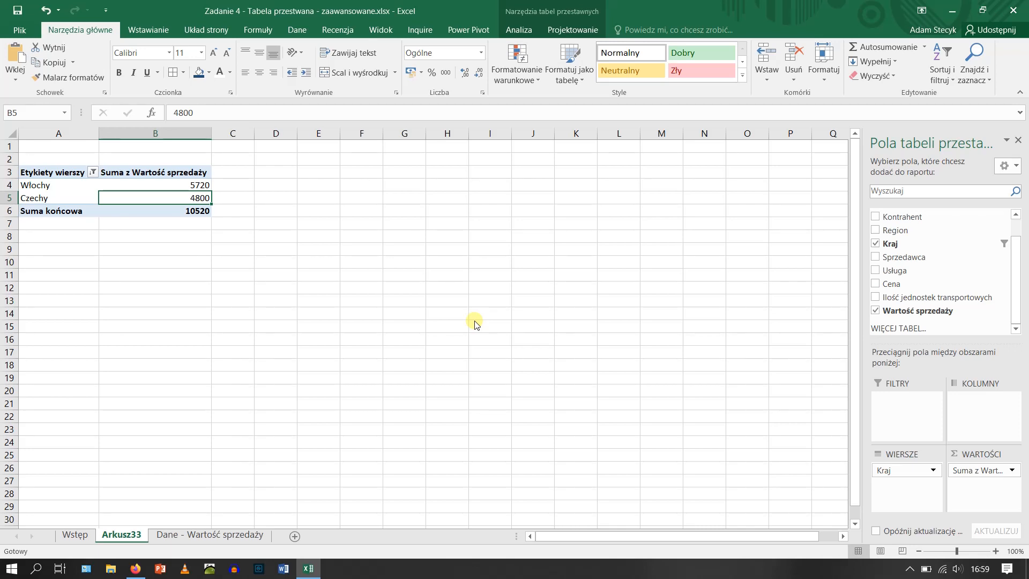
Clear all filters from Kraj and move Hiszpania to the beginning of the country list
click(92, 171)
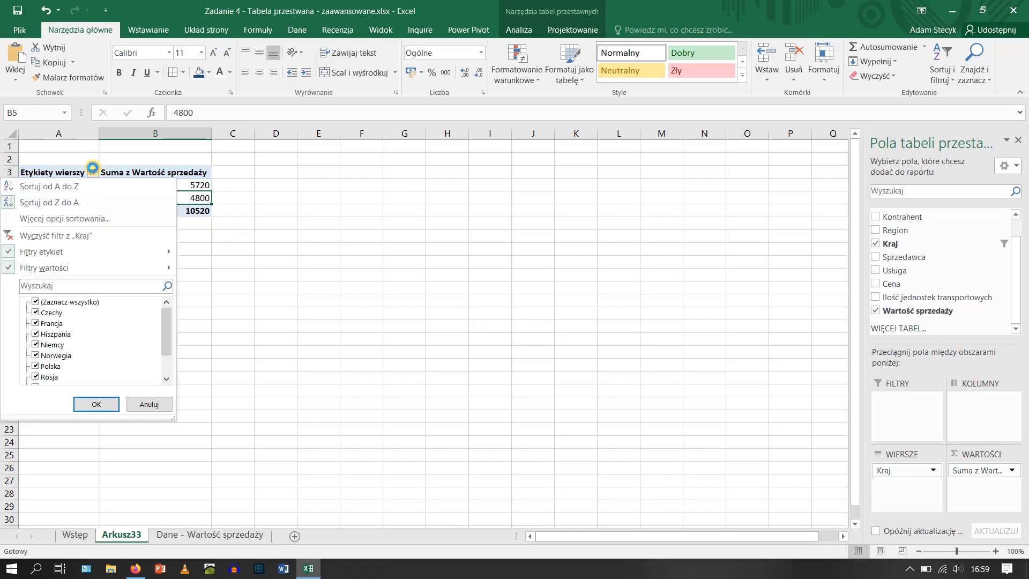
click(85, 238)
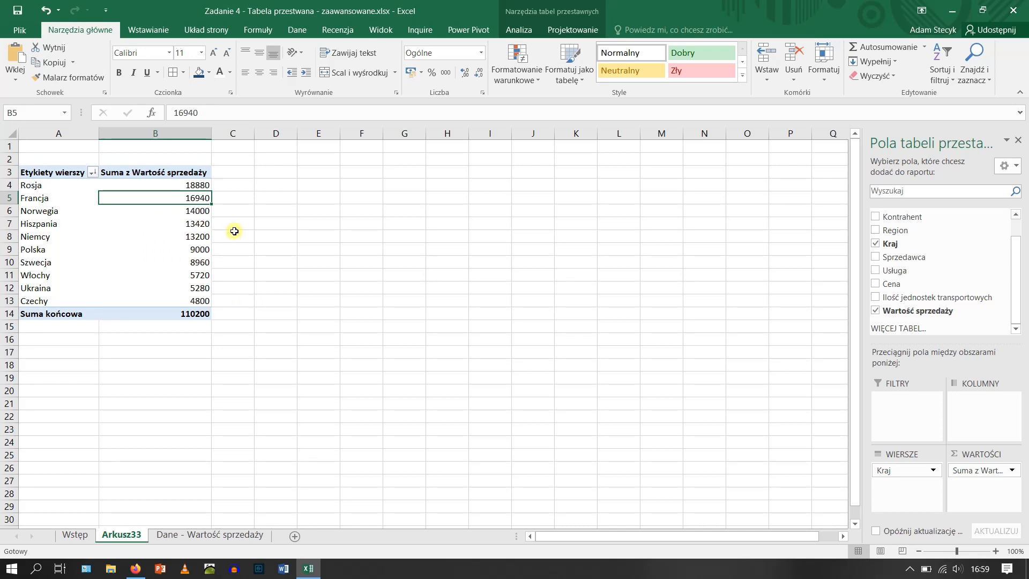
click(46, 223)
right_click(44, 223)
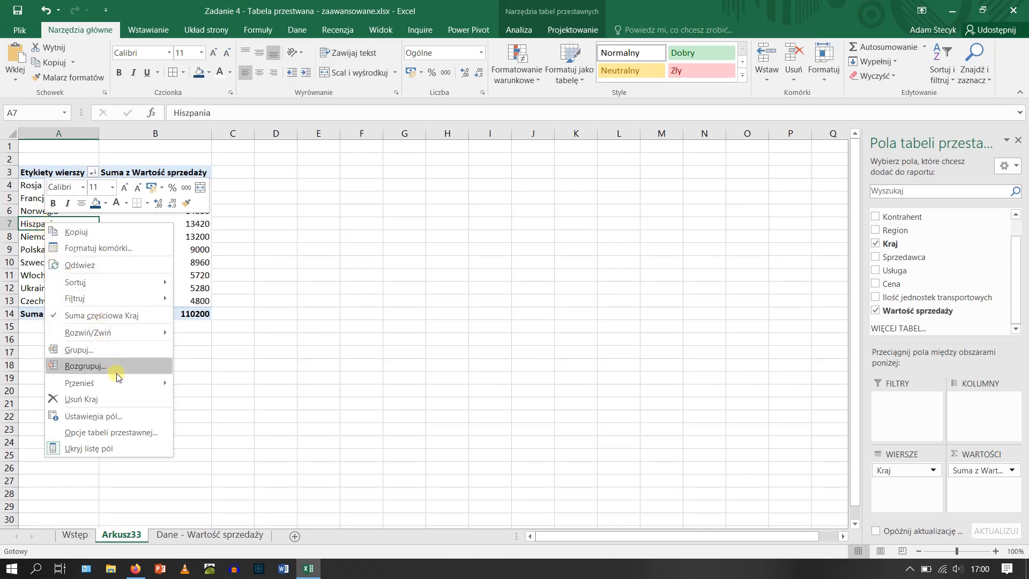
mouse_move(122, 384)
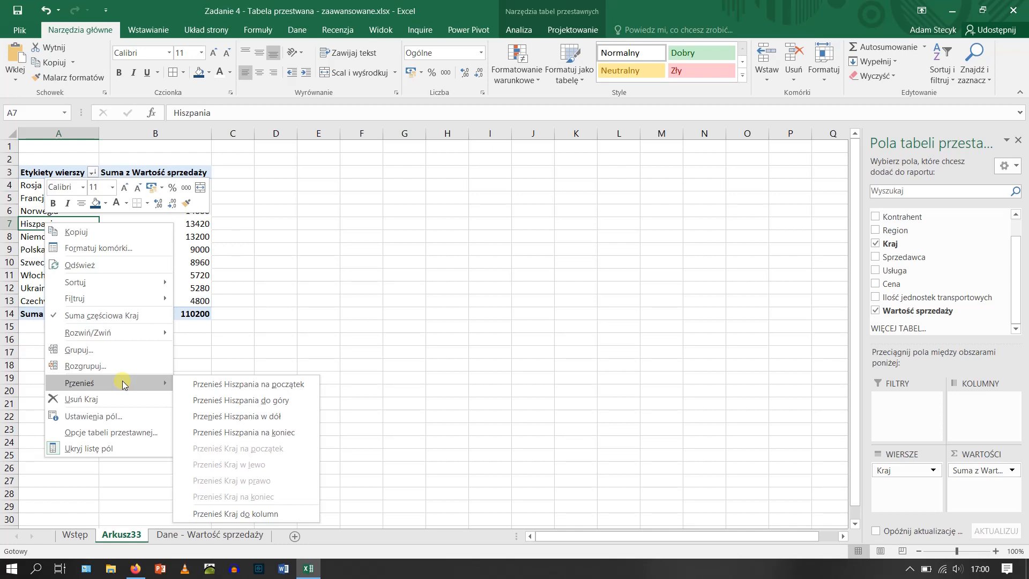
click(235, 385)
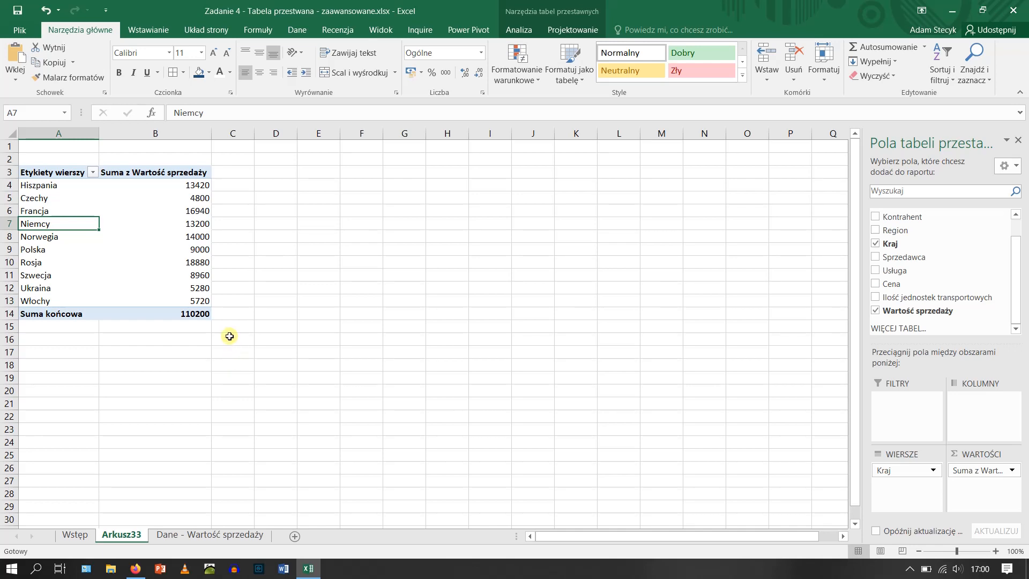
Move Niemcy two positions down in the country list, below Norwegia and Polska
mouse_move(161, 231)
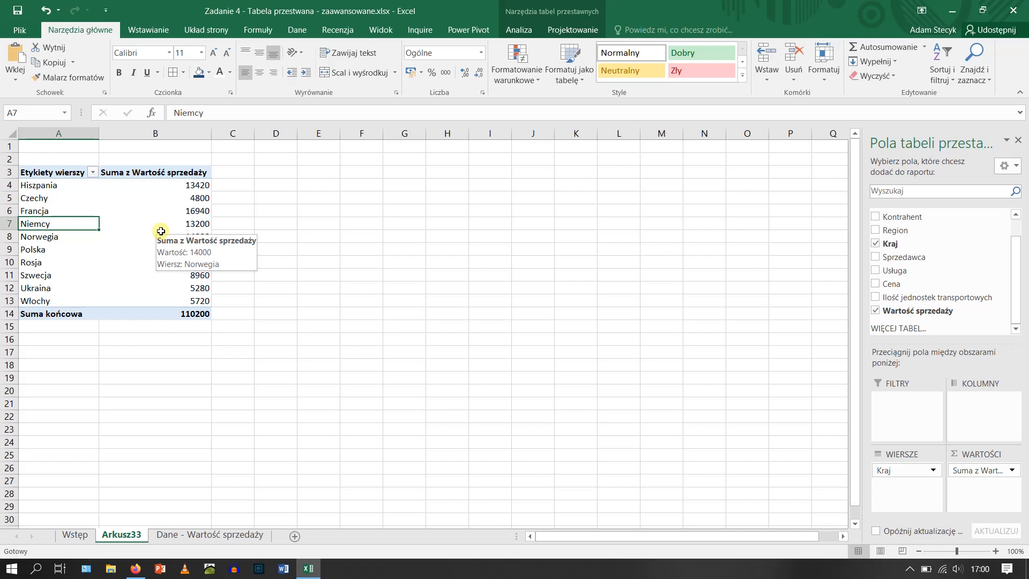
right_click(49, 225)
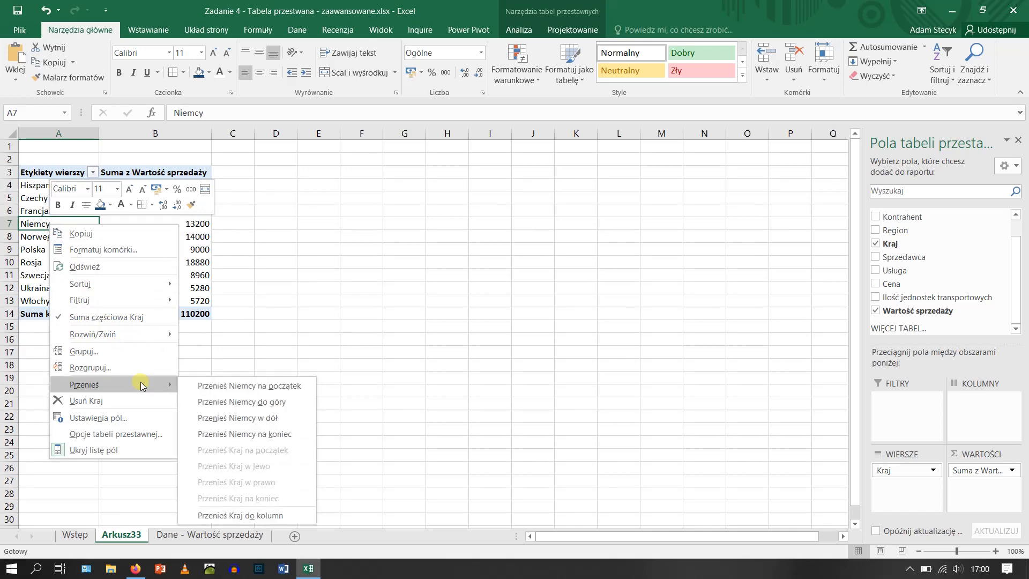
click(258, 416)
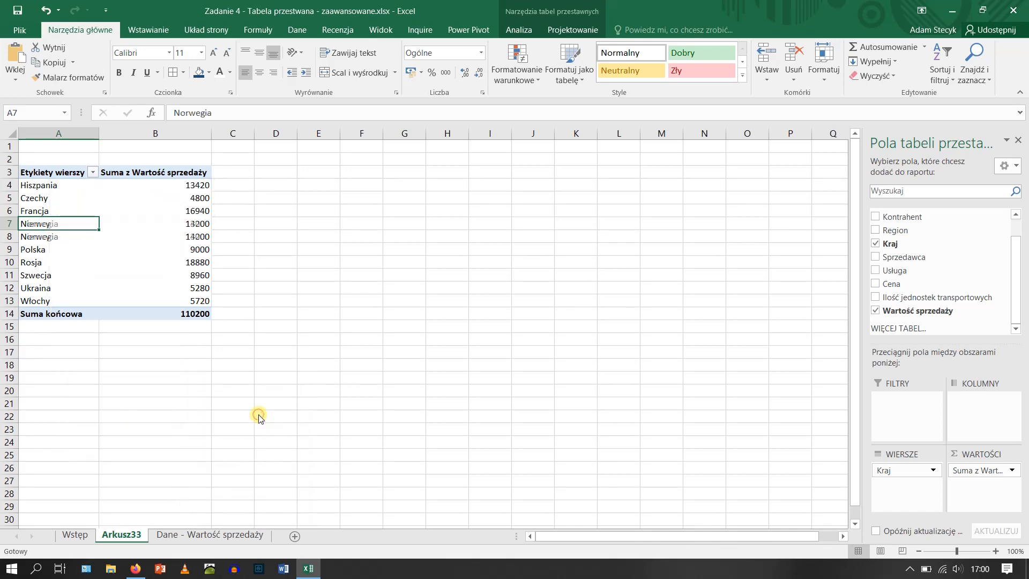
click(51, 236)
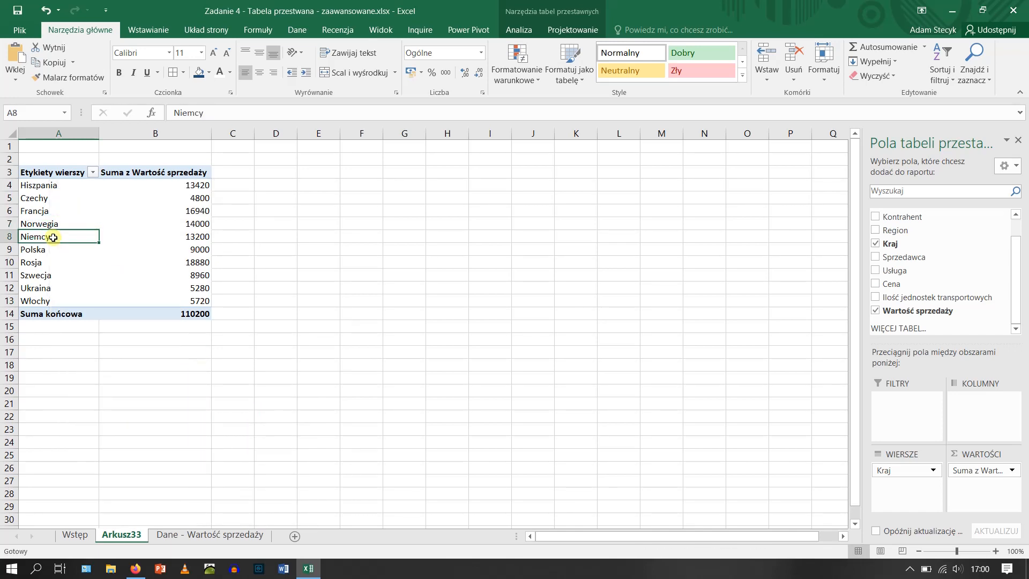
right_click(51, 236)
mouse_move(134, 393)
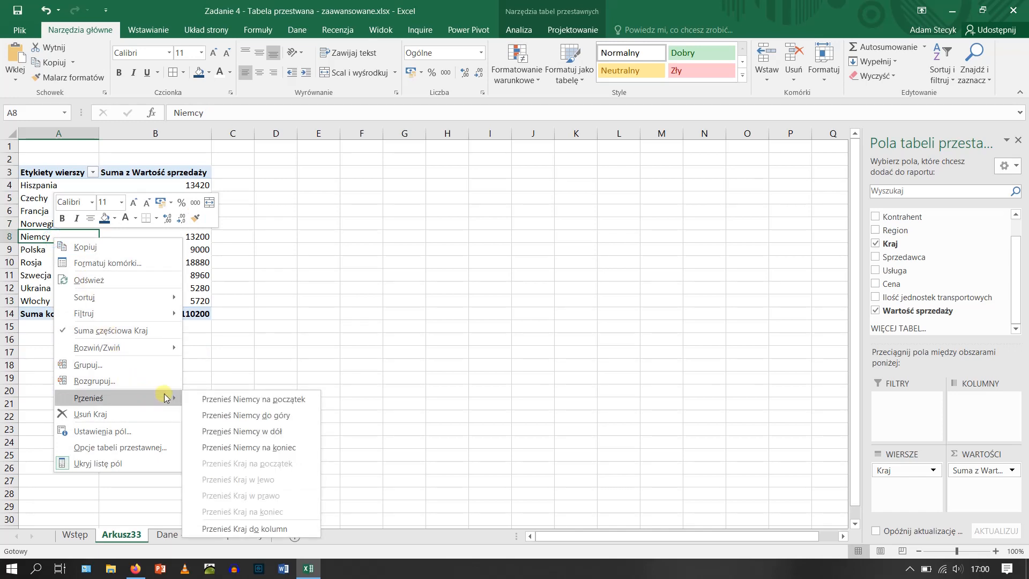
click(255, 428)
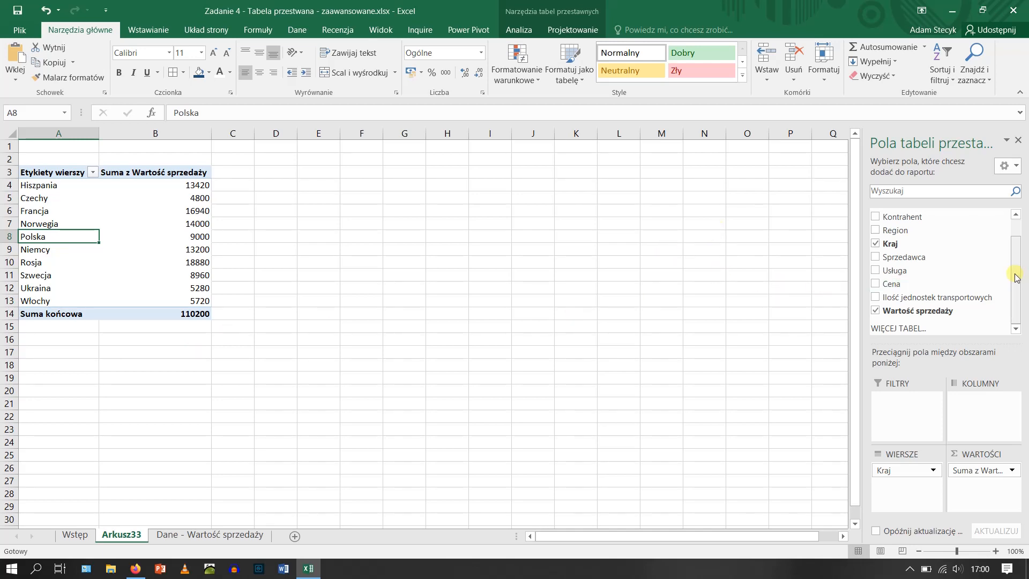
Add Region above Kraj in the pivot table rows to group the countries by region, and remove it again
scroll(1017, 277, up, 1)
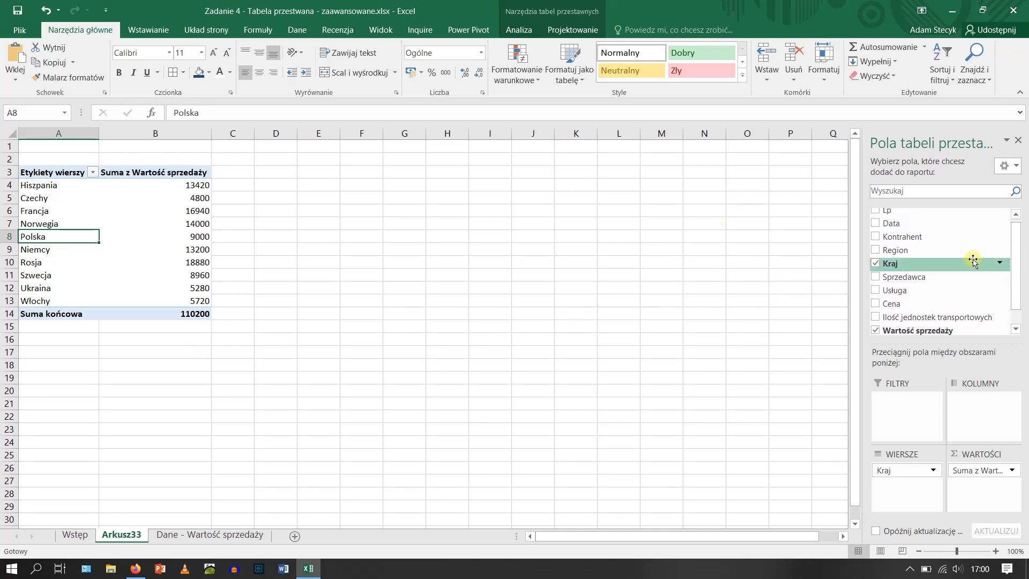
drag(959, 249, 915, 463)
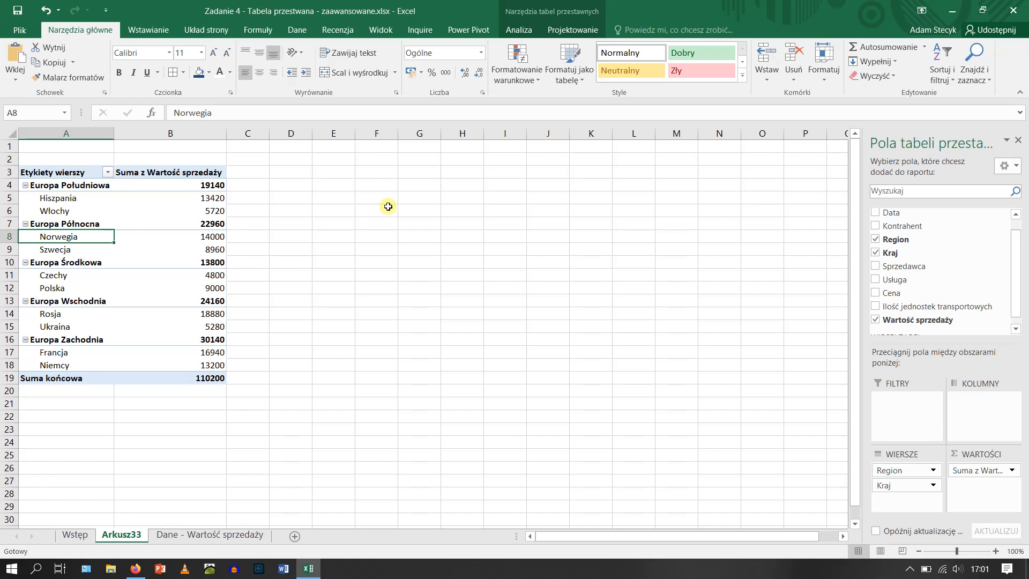
drag(910, 470, 889, 244)
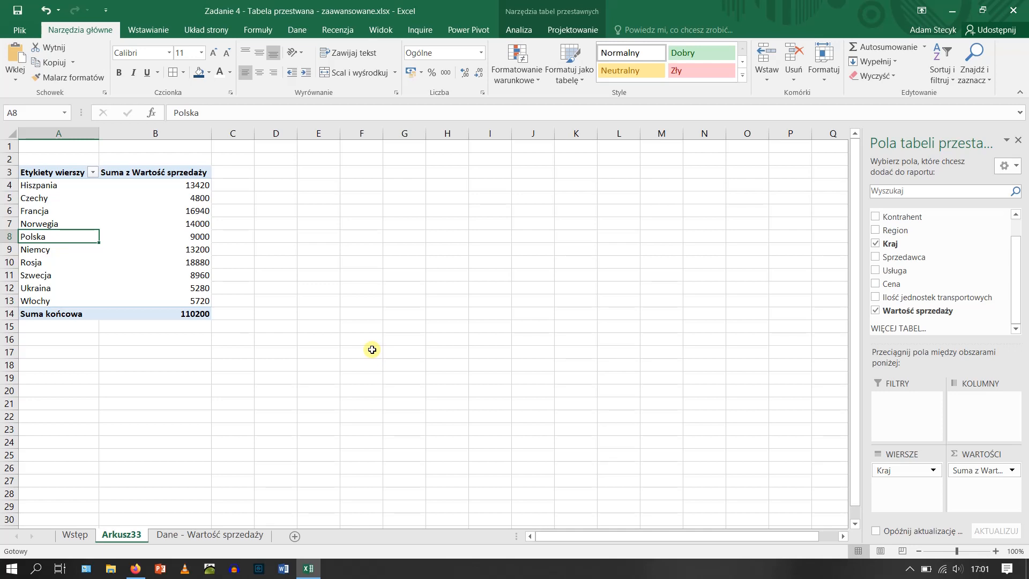
Group the row labels Hiszpania, Francja, Norwegia, Niemcy, Szwecja and Włochy into one custom group
click(54, 185)
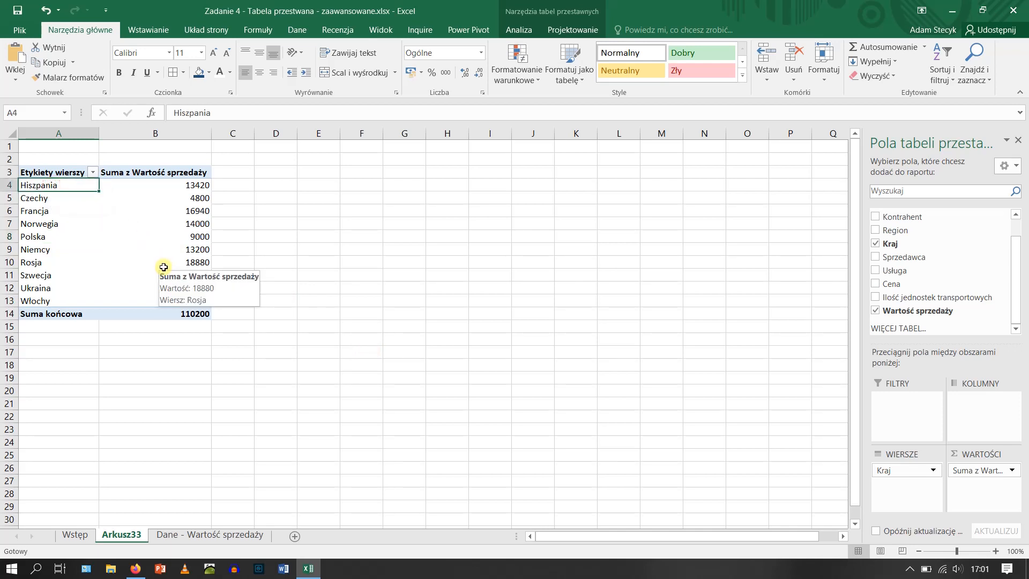
ctrl+click(52, 210)
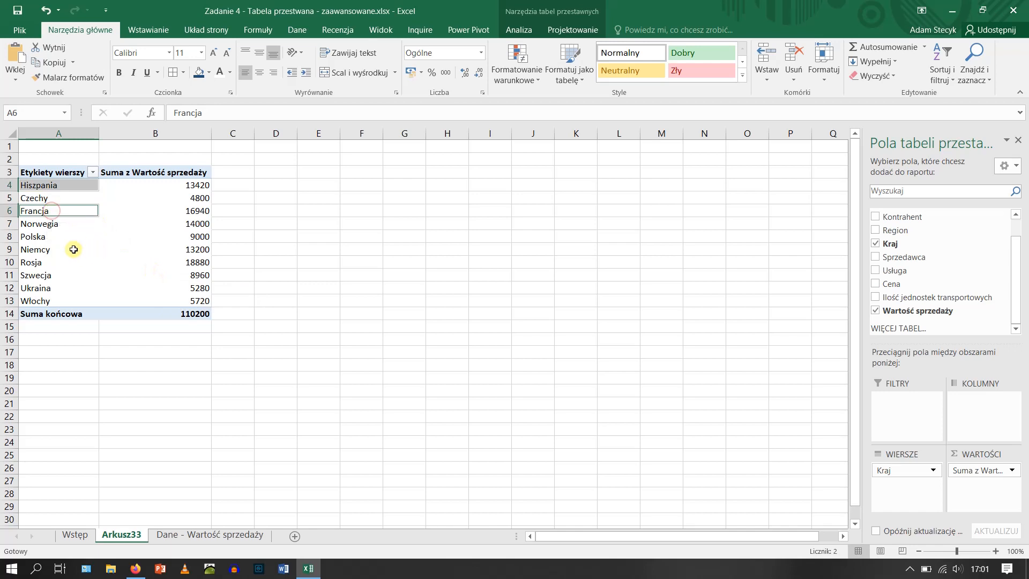
ctrl+click(52, 224)
ctrl+click(49, 250)
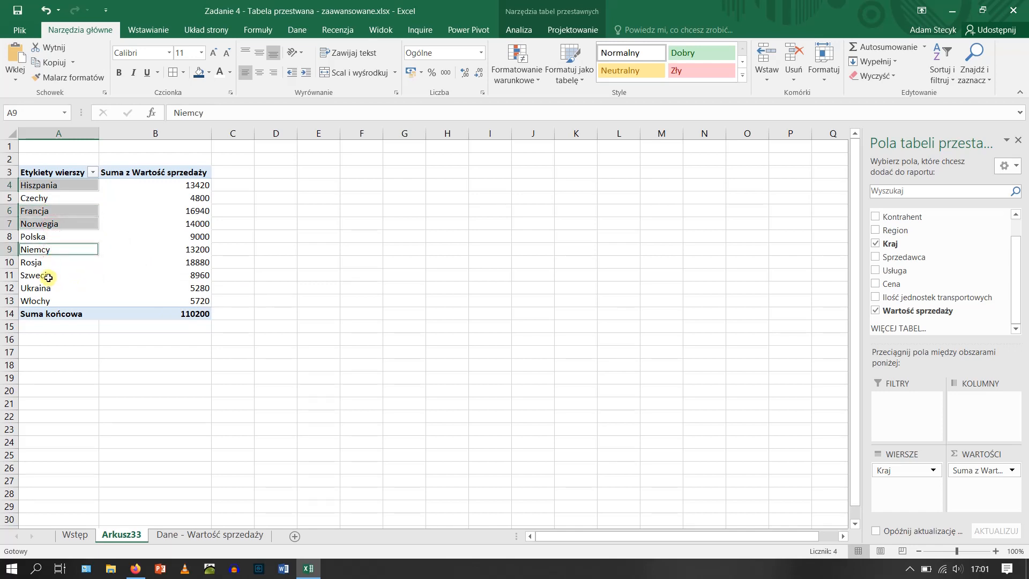
ctrl+click(53, 276)
ctrl+click(46, 300)
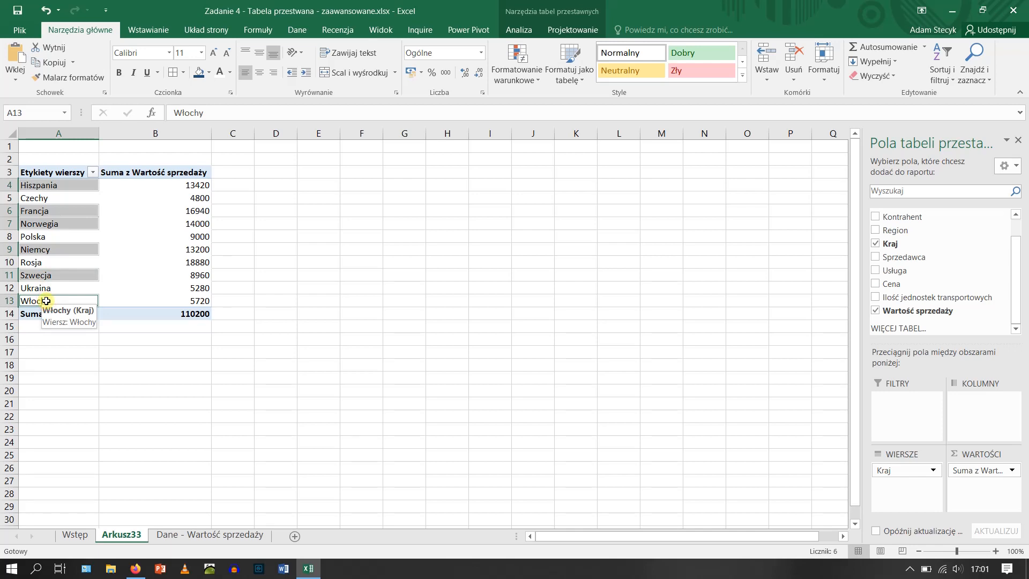
right_click(46, 300)
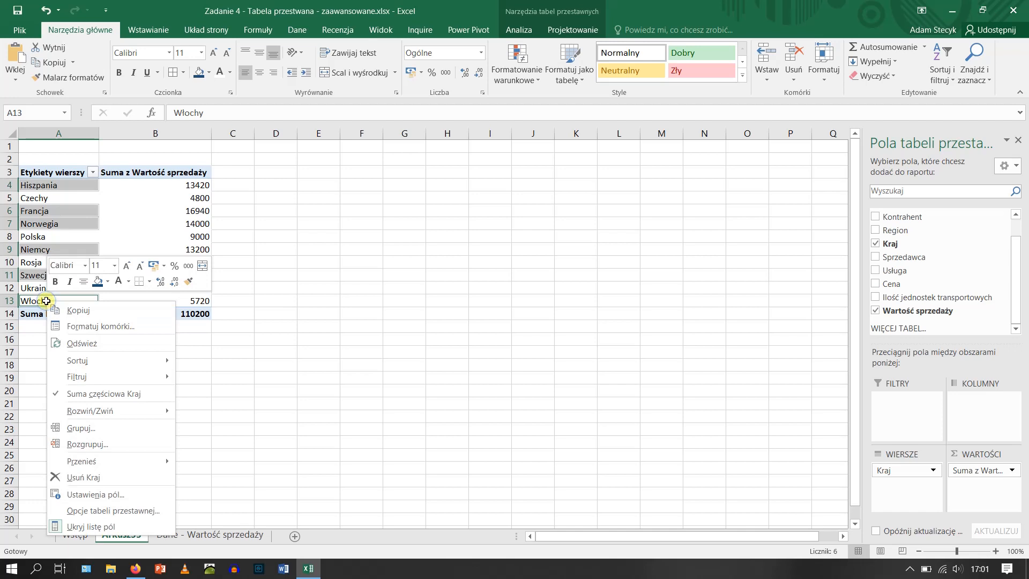
click(99, 428)
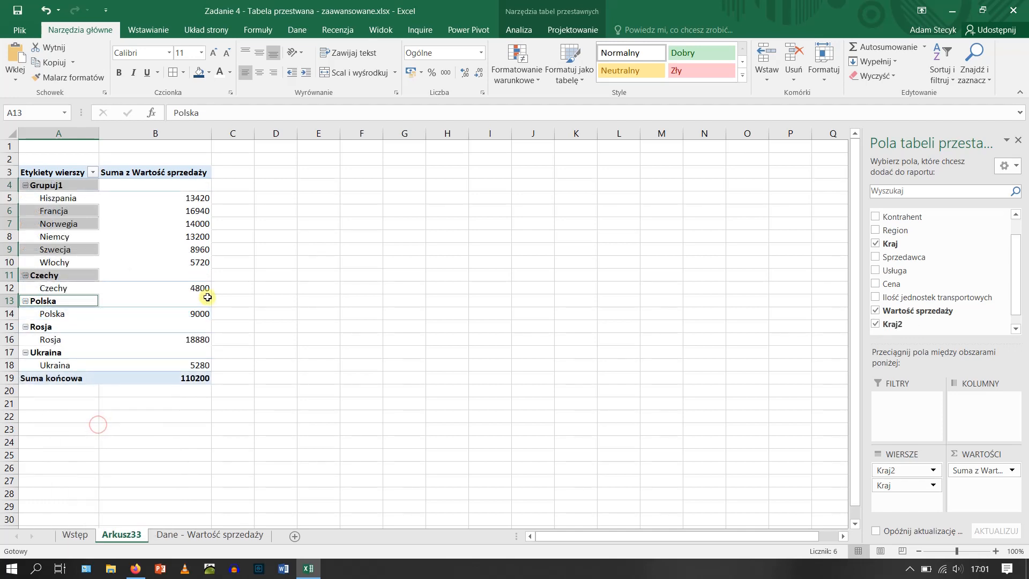
click(62, 289)
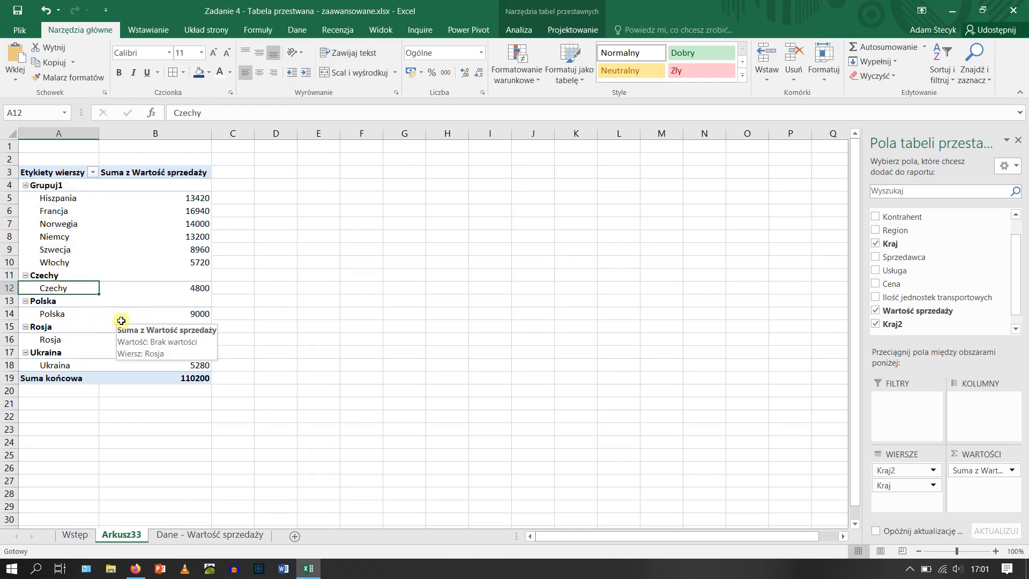
Group the row labels Czechy, Polska, Rosja and Ukraina into a second custom group
ctrl+click(67, 313)
ctrl+click(56, 339)
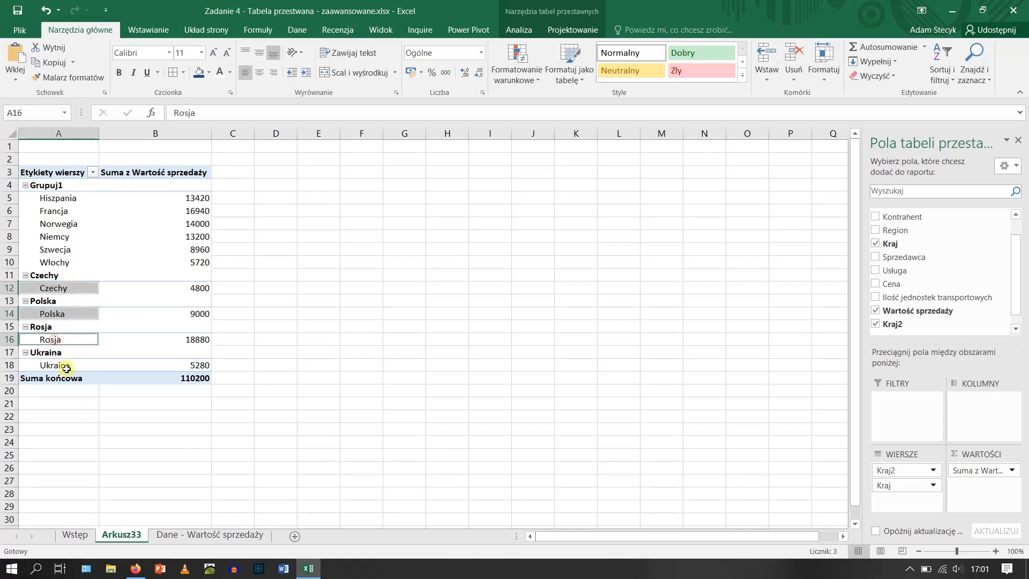
ctrl+click(66, 367)
right_click(65, 368)
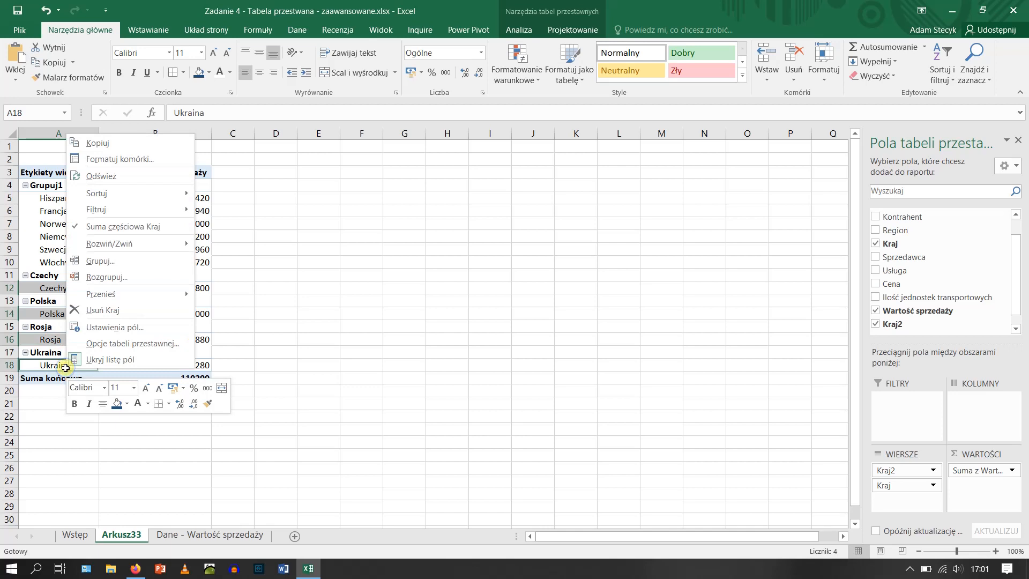
click(105, 268)
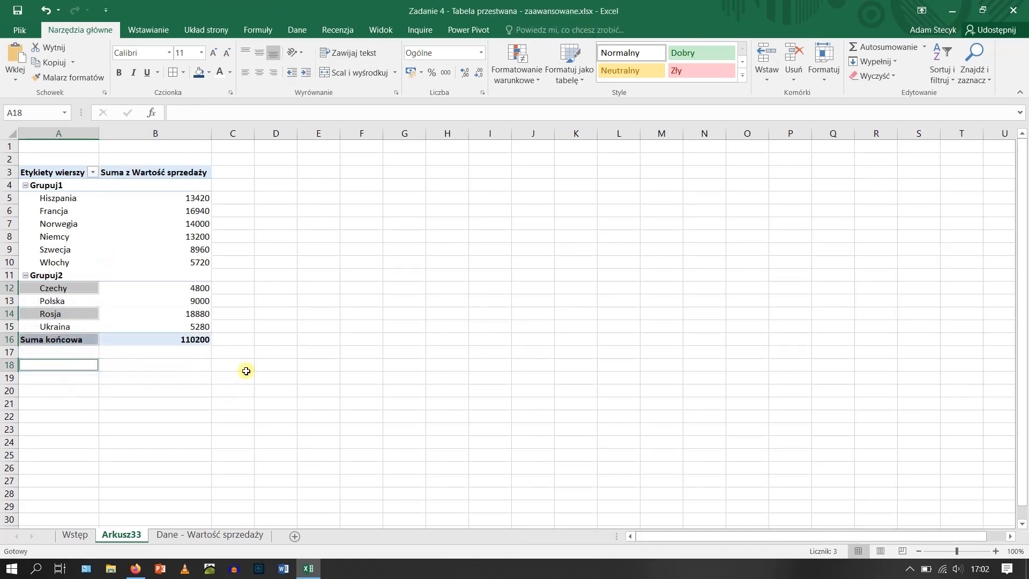
Rename the group Grupuj1 in the pivot table rows as Zachodnia
click(64, 185)
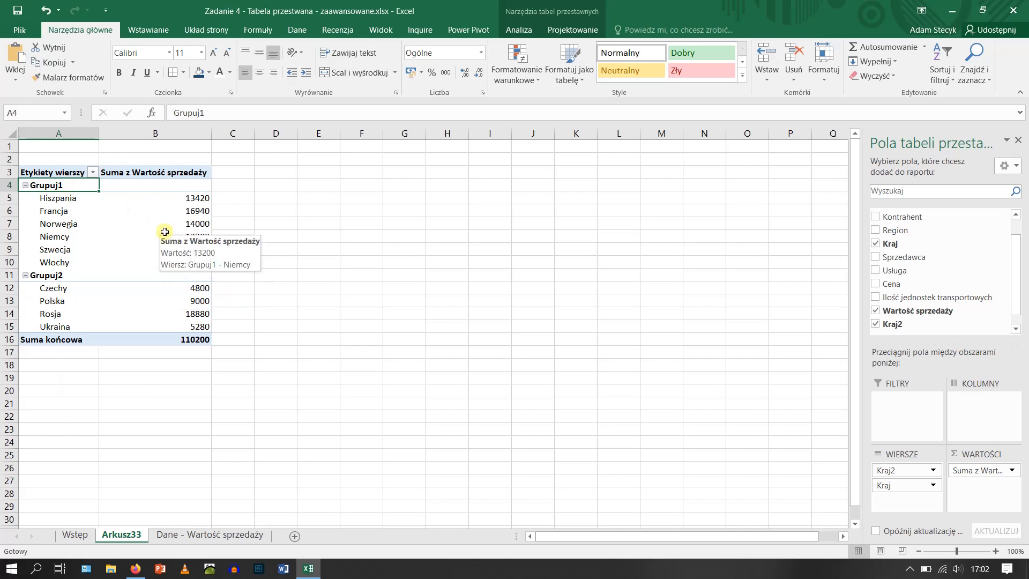
key(F2)
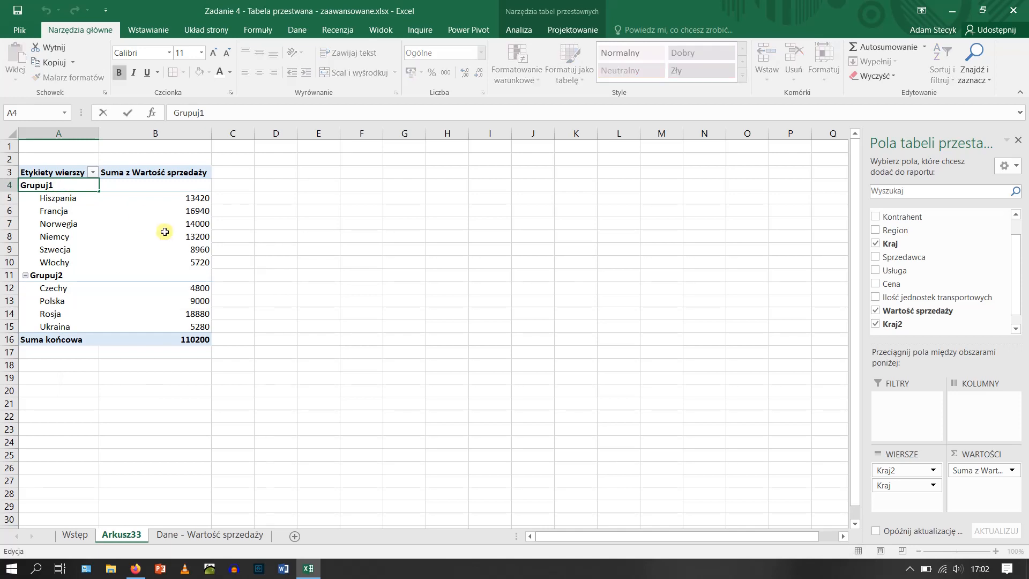
key(BackSpace)
key(BackSpace)
key(BackSpace)
key(BackSpace)
key(BackSpace)
key(BackSpace)
key(BackSpace)
text(E)
key(BackSpace)
text(Zachodmia)
key(BackSpace)
key(BackSpace)
key(BackSpace)
text(nia)
key(Return)
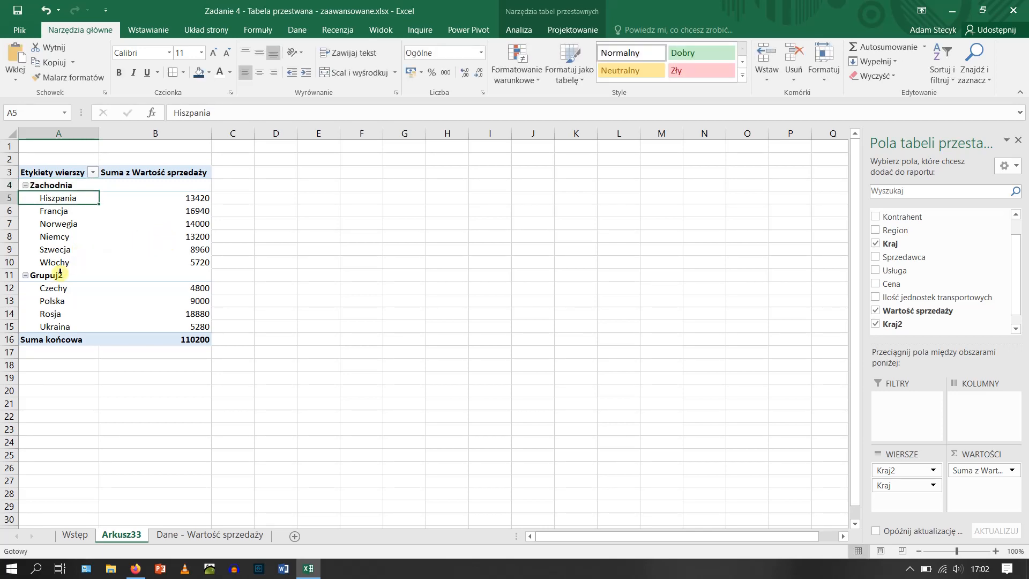
Rename the group Grupuj2 in the pivot table rows as Wschodnia
click(60, 274)
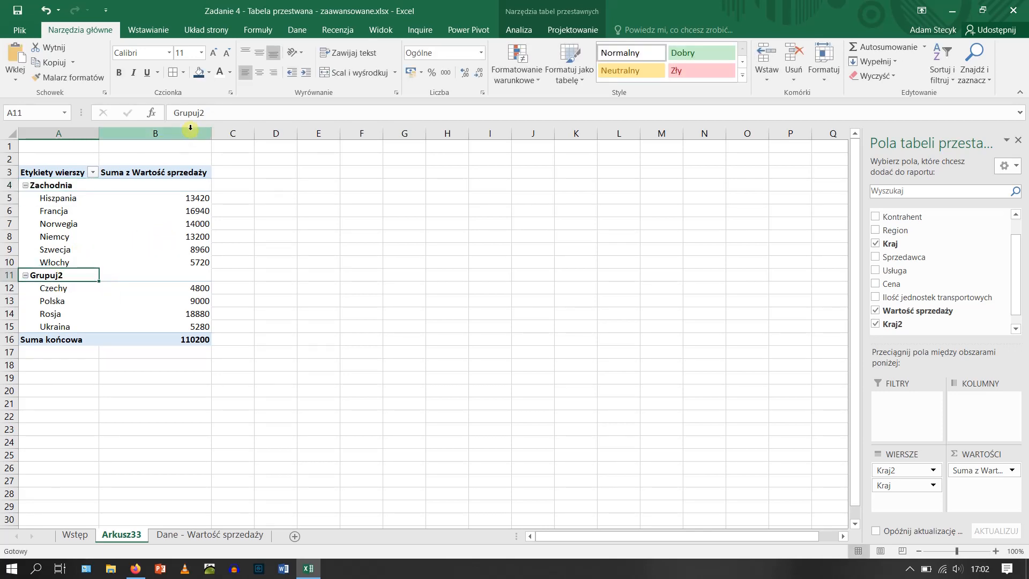
click(223, 113)
key(BackSpace)
key(BackSpace)
key(BackSpace)
key(BackSpace)
key(BackSpace)
key(BackSpace)
key(BackSpace)
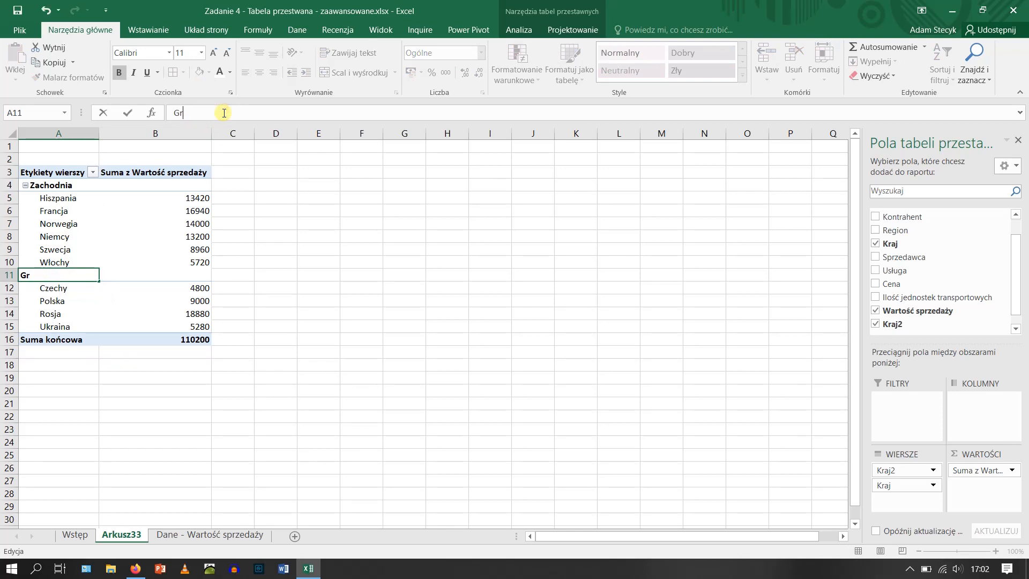
text(Wschodnia)
key(Return)
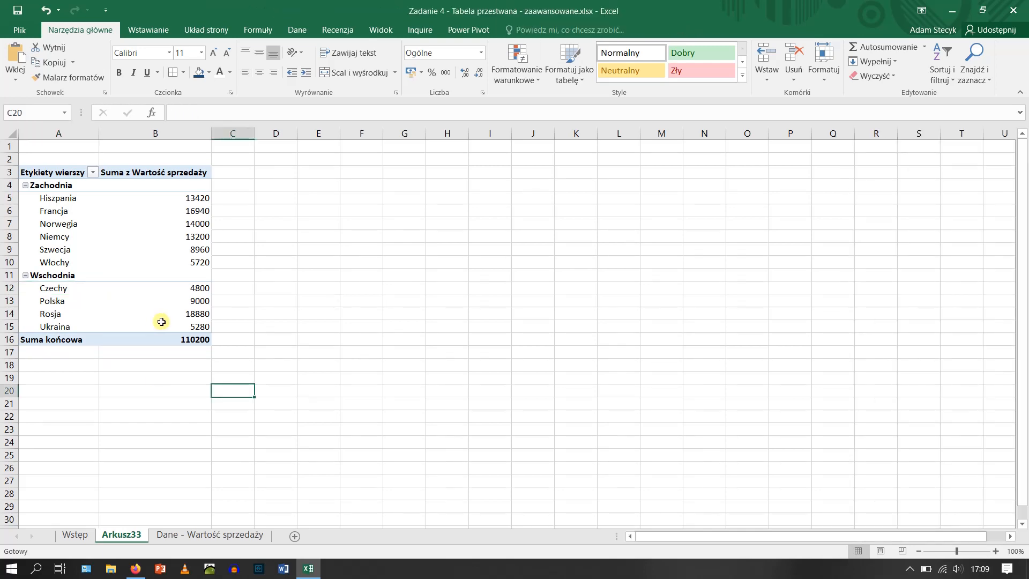
Ungroup the Zachodnia and Wschodnia groups so the rows list the individual countries only
mouse_move(162, 322)
mouse_move(150, 305)
mouse_move(58, 185)
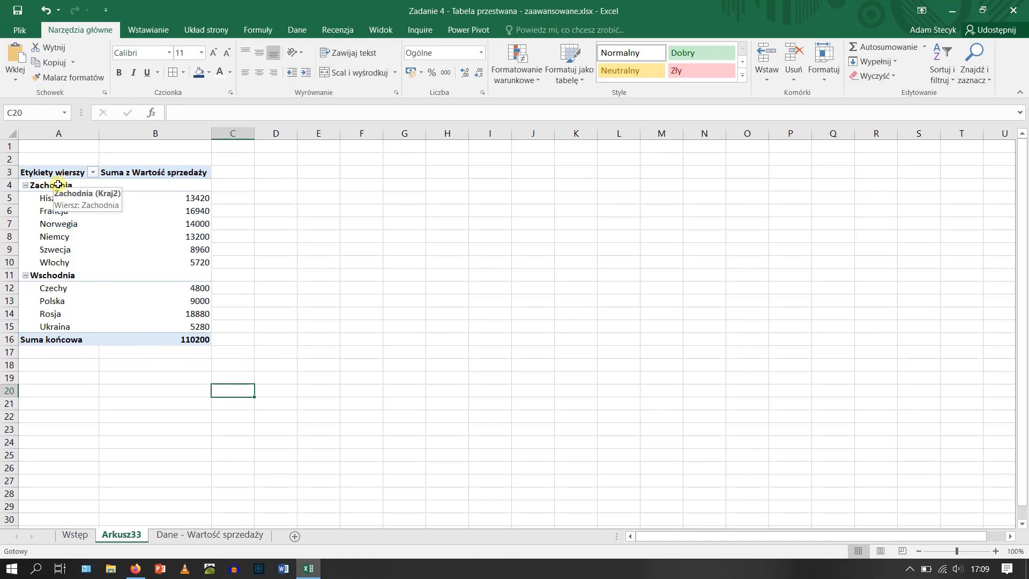
click(57, 185)
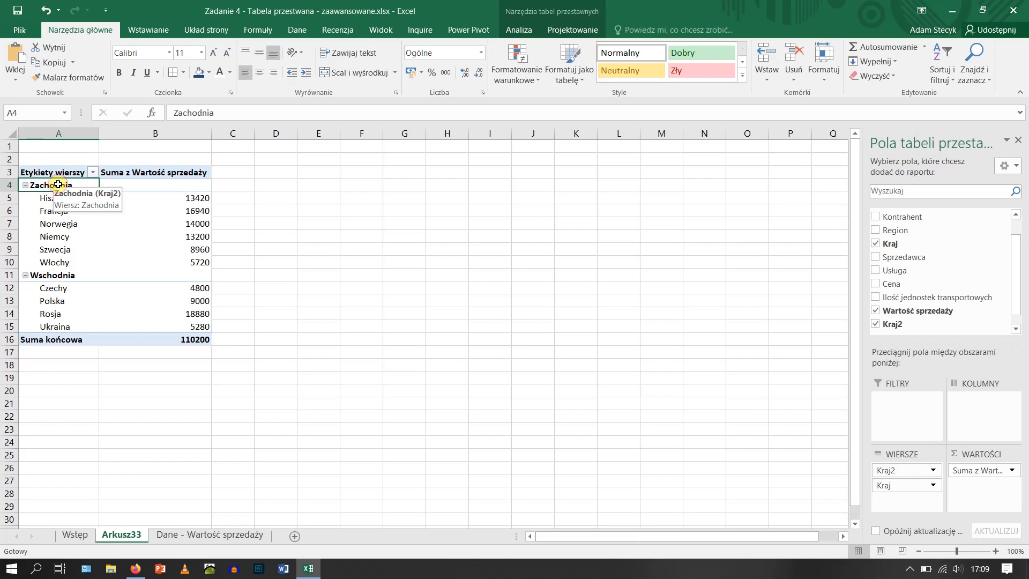
right_click(58, 184)
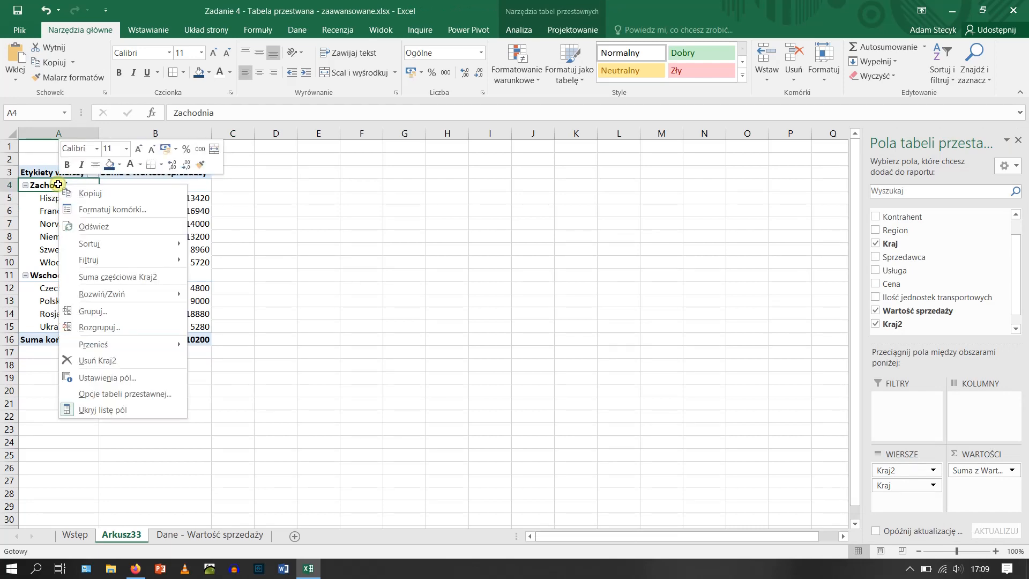
click(130, 323)
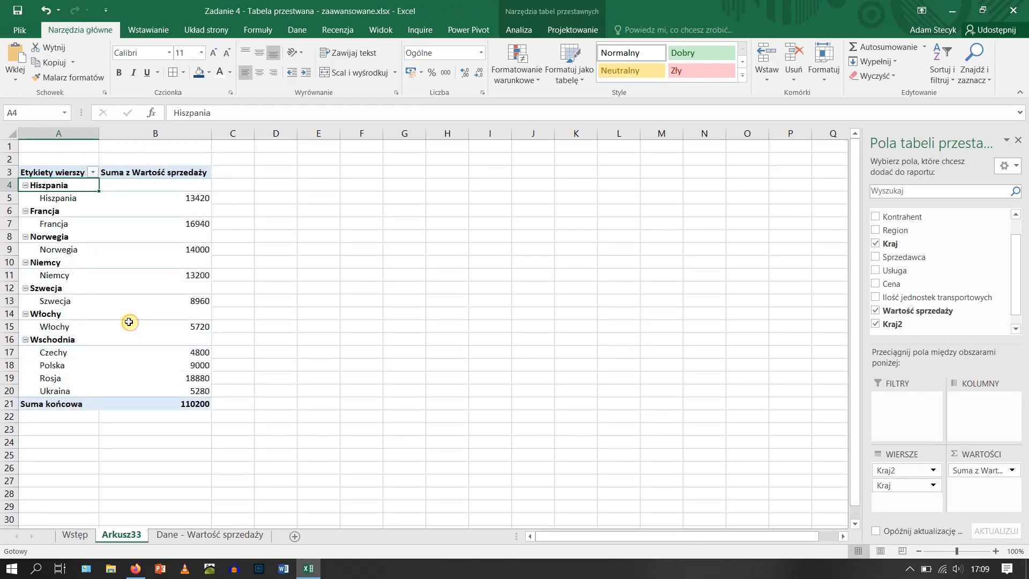
click(57, 338)
right_click(57, 339)
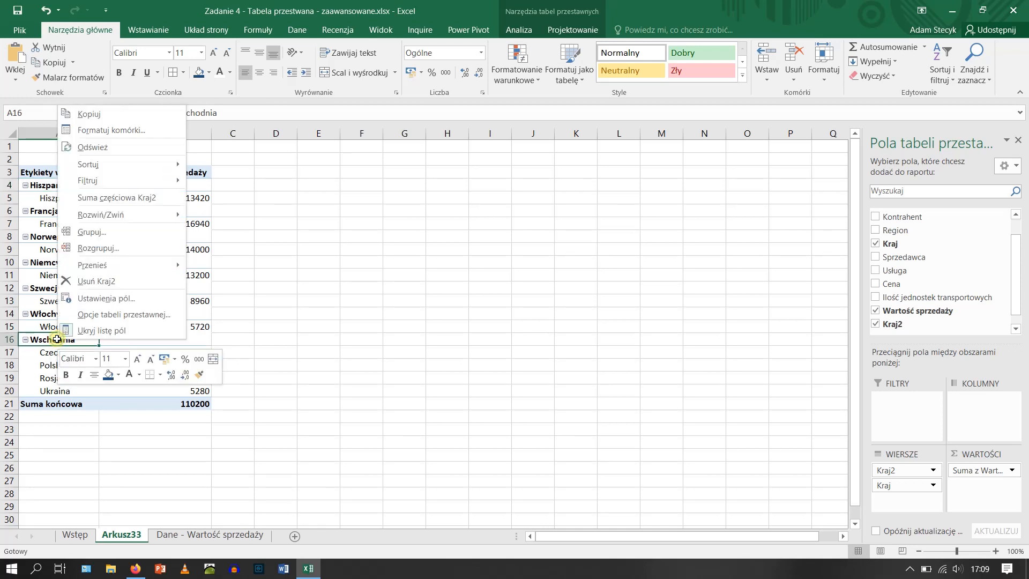
click(97, 249)
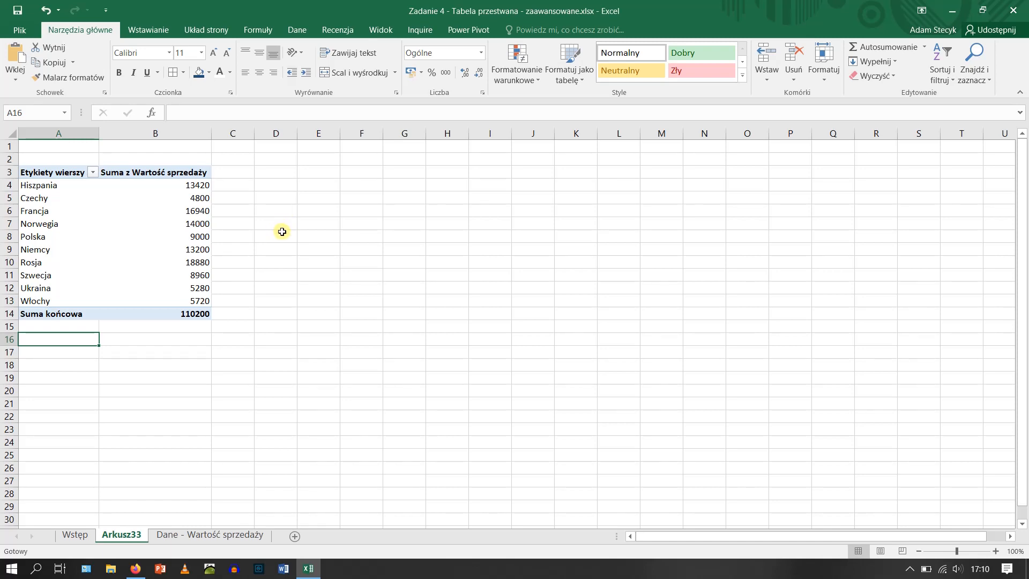
Show the sales values in the pivot table as a percentage of the grand total (% sumy końcowej)
right_click(182, 214)
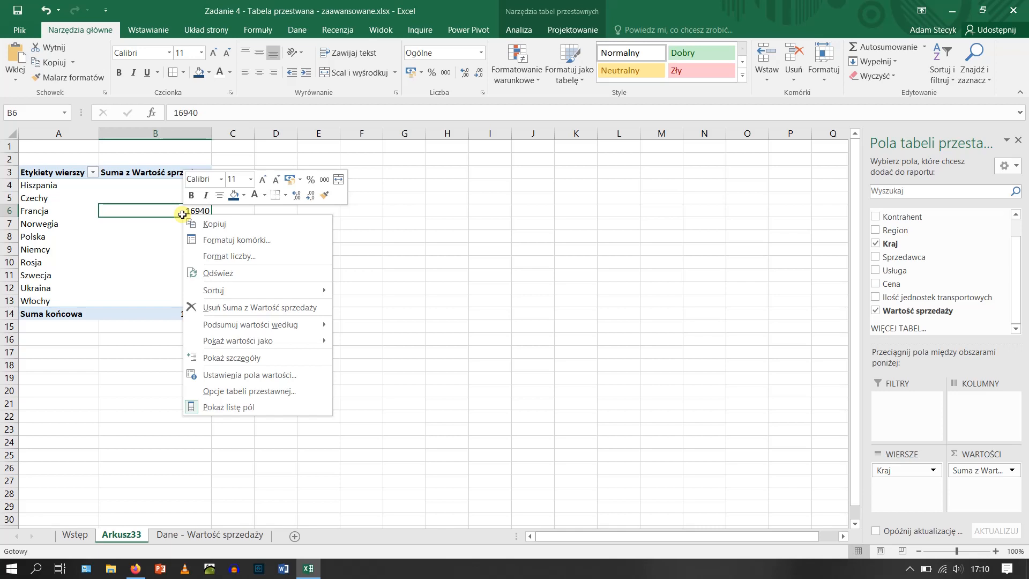
mouse_move(265, 343)
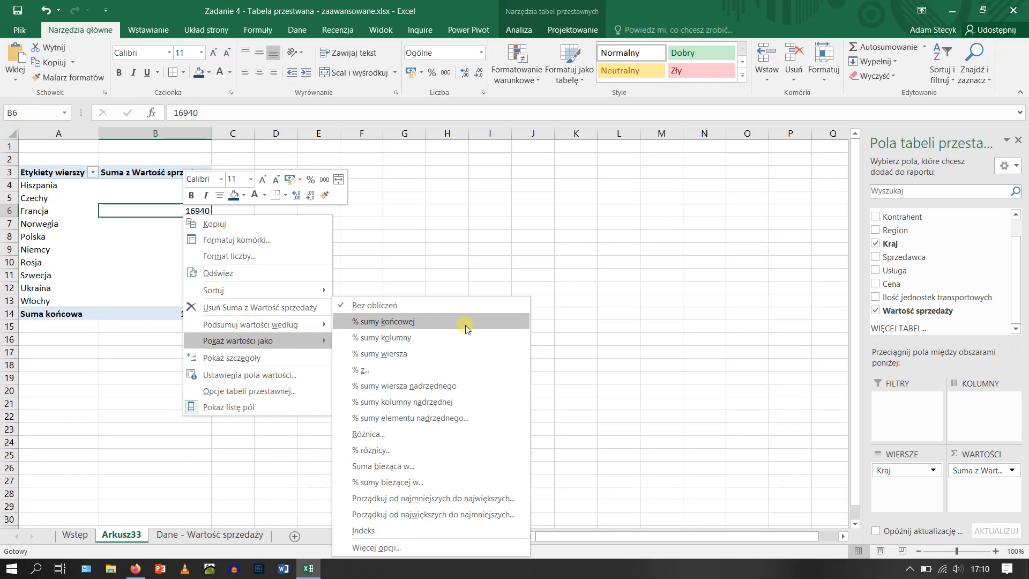
click(430, 322)
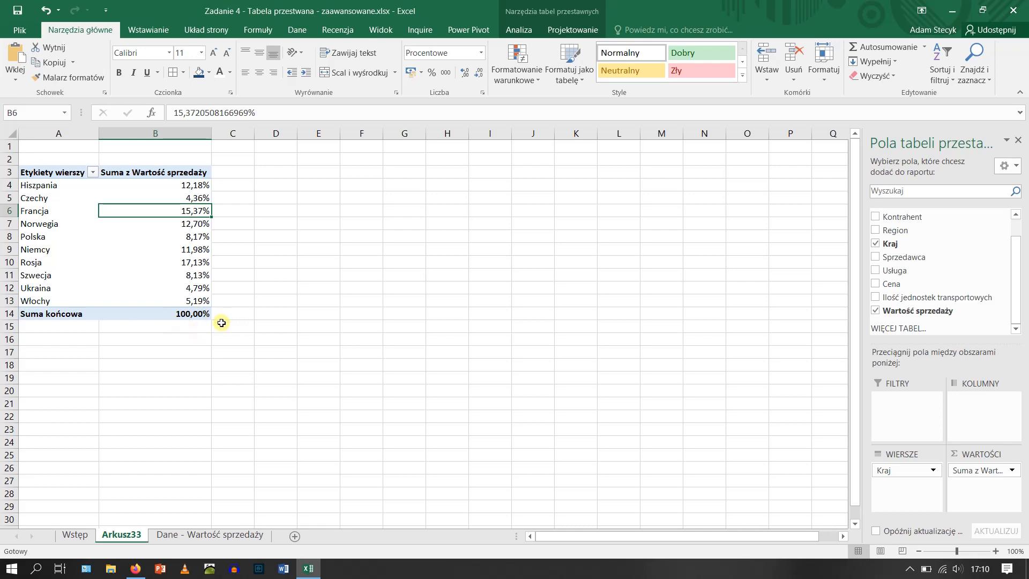
Show the sales values as a percentage of (% z) the base field Kraj with Polska as the base item
mouse_move(206, 315)
right_click(184, 185)
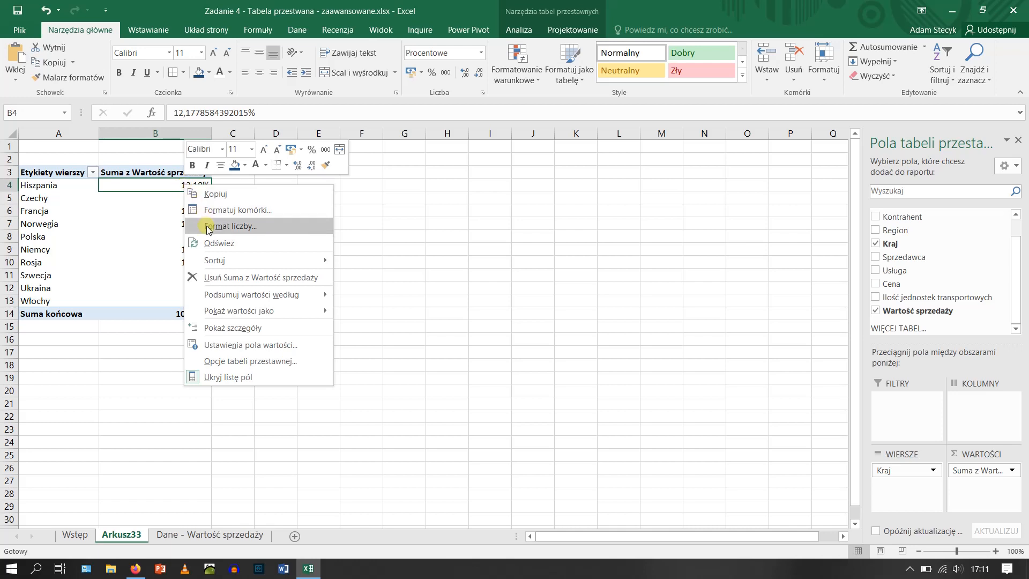
mouse_move(266, 310)
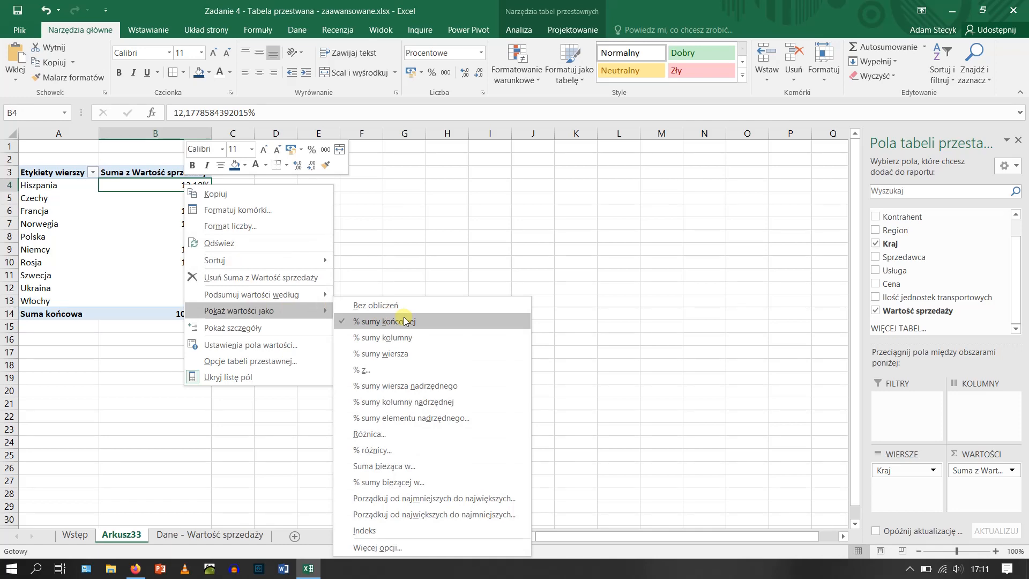
click(407, 370)
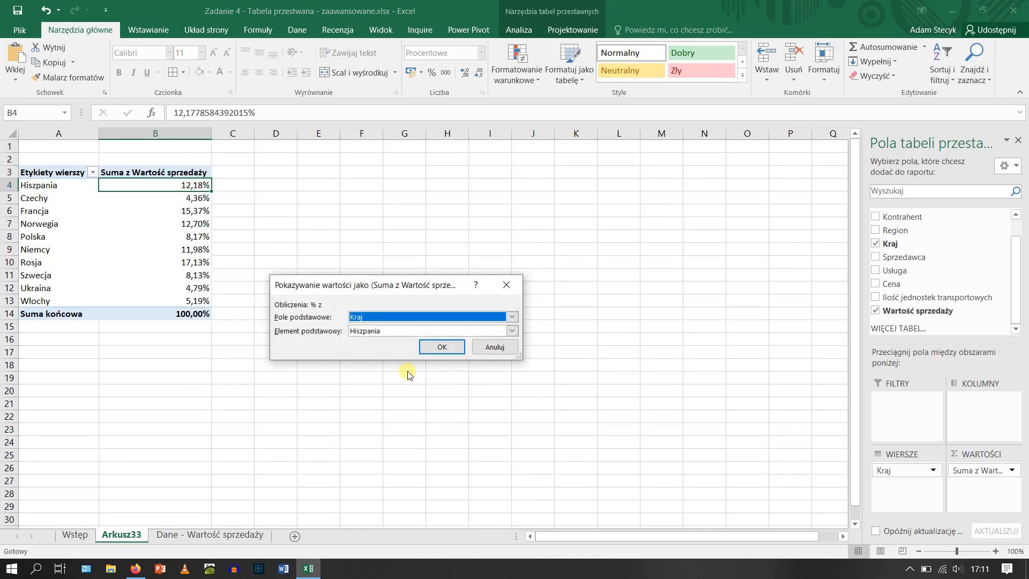
click(510, 332)
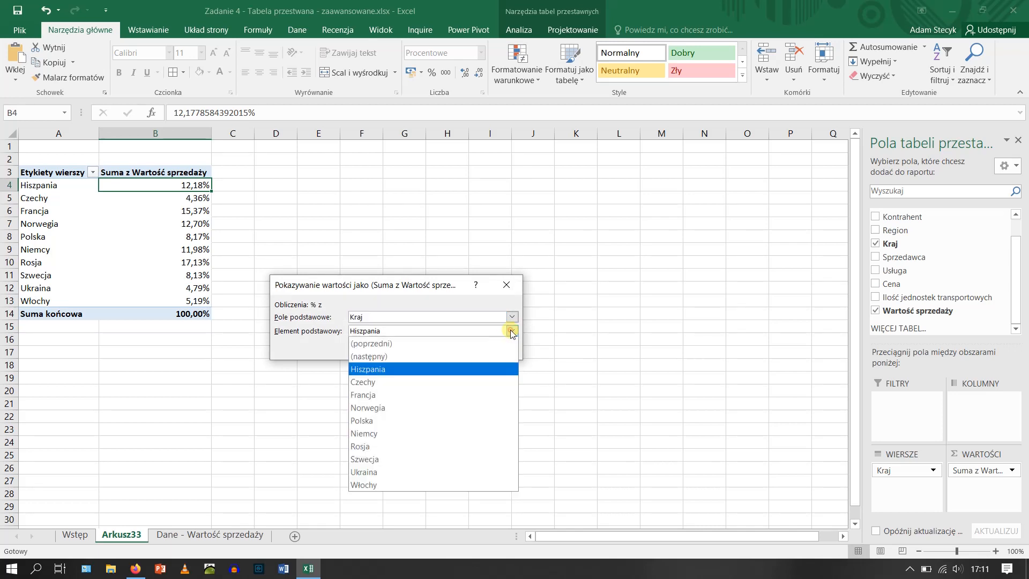
click(395, 422)
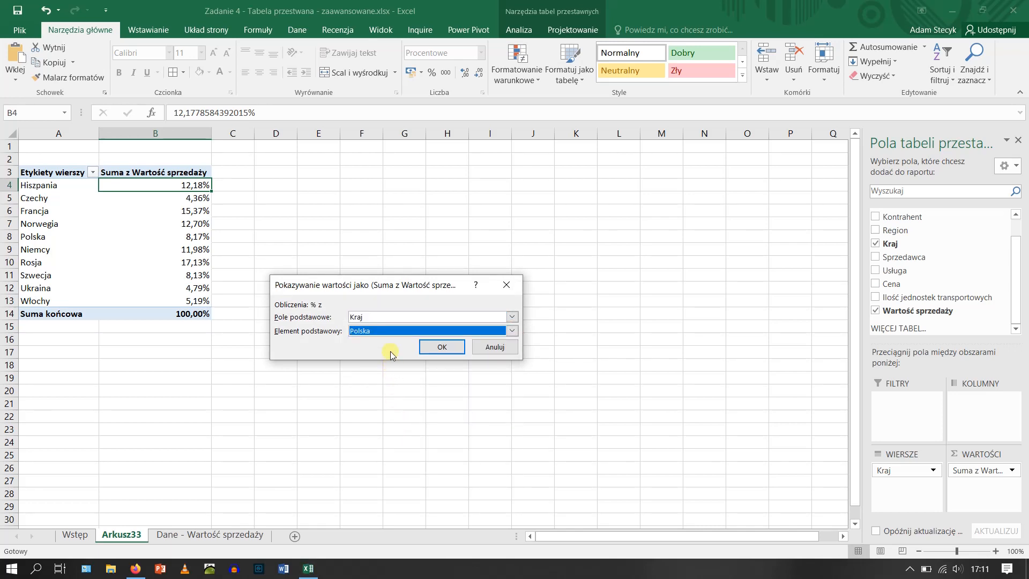
click(440, 347)
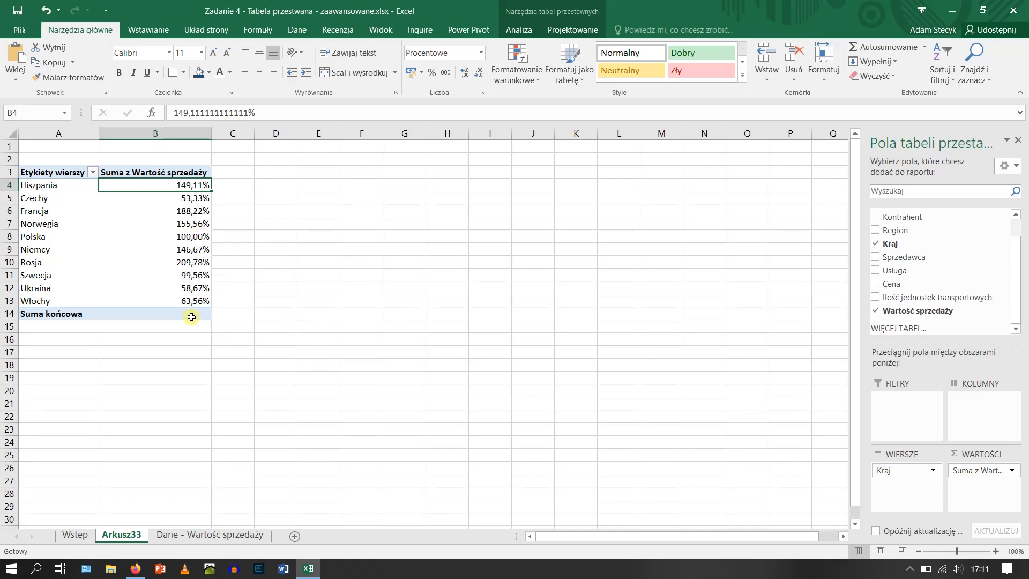
Change the base item of the % z calculation on the sales values to Hiszpania, keeping Kraj as the base field
mouse_move(191, 317)
click(191, 237)
right_click(191, 237)
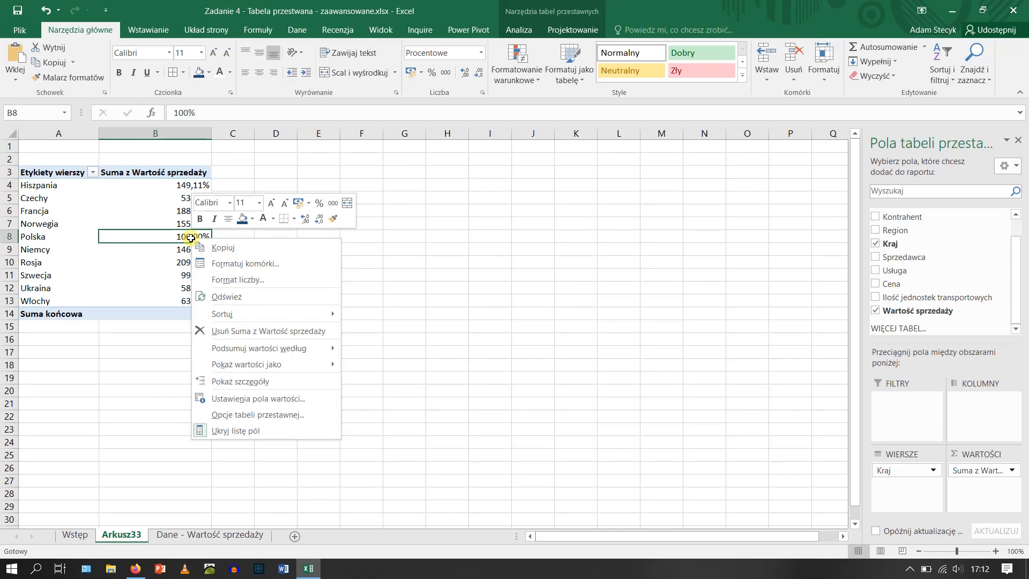
mouse_move(270, 365)
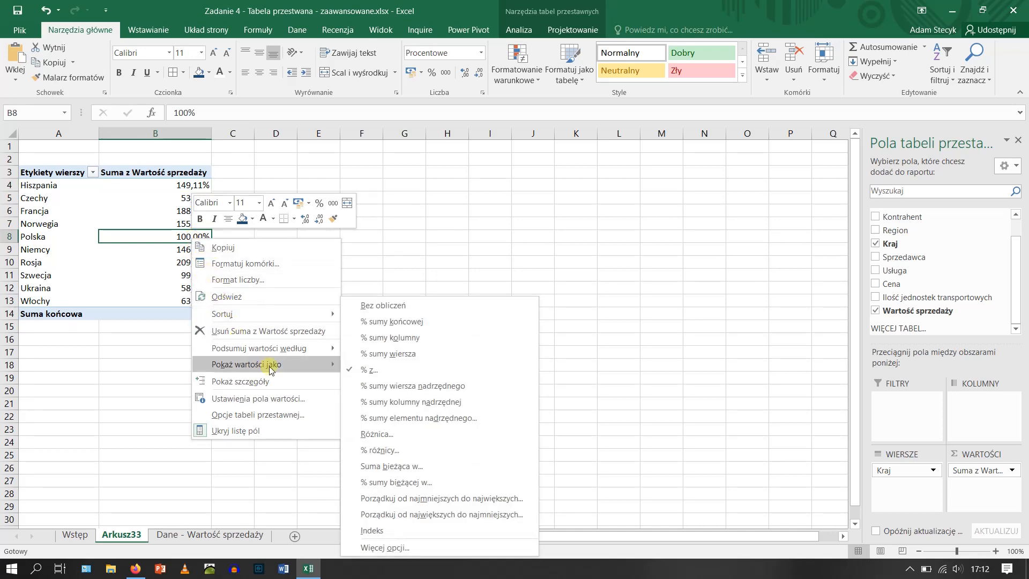
click(395, 369)
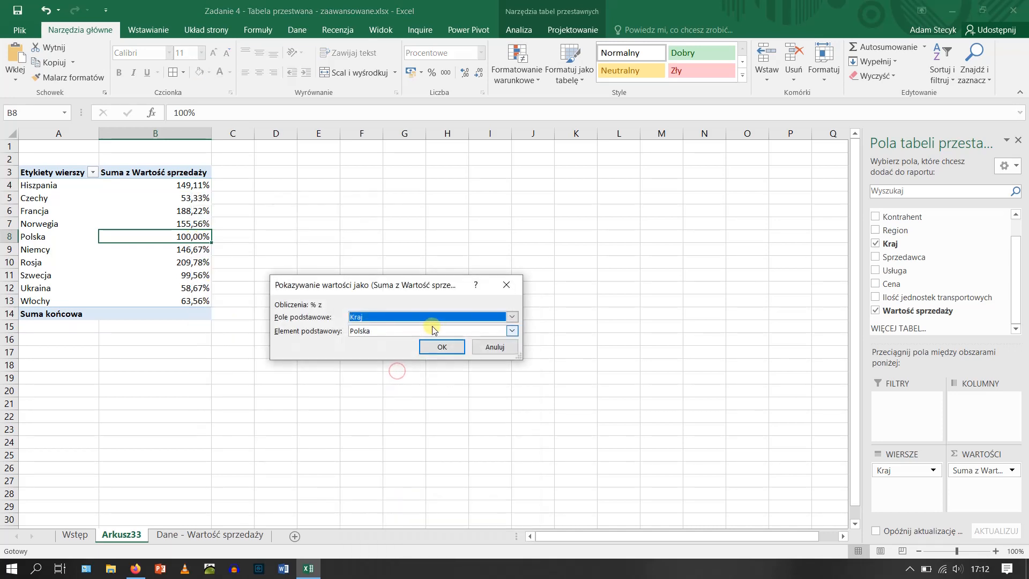
click(511, 330)
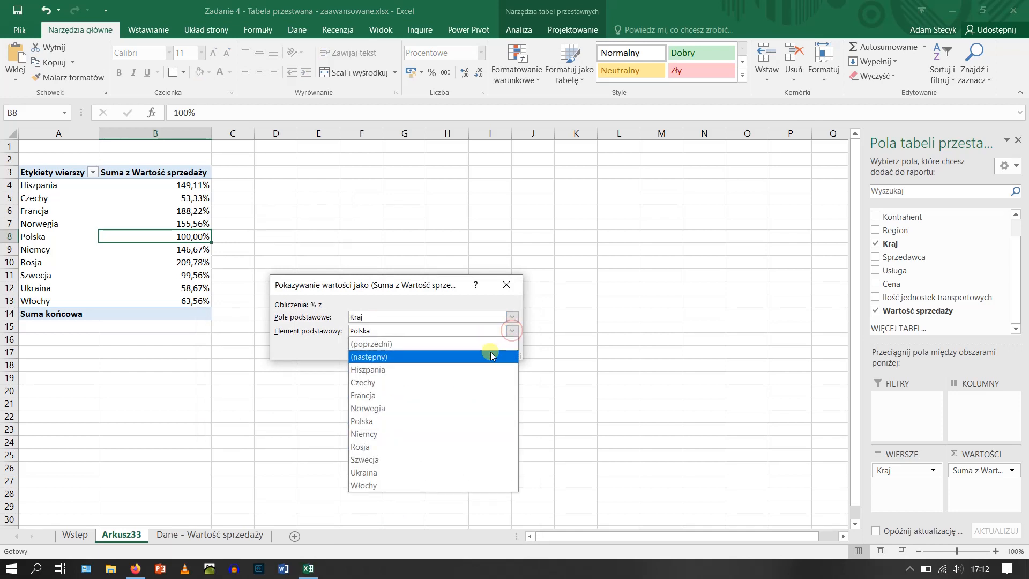
click(464, 369)
click(444, 350)
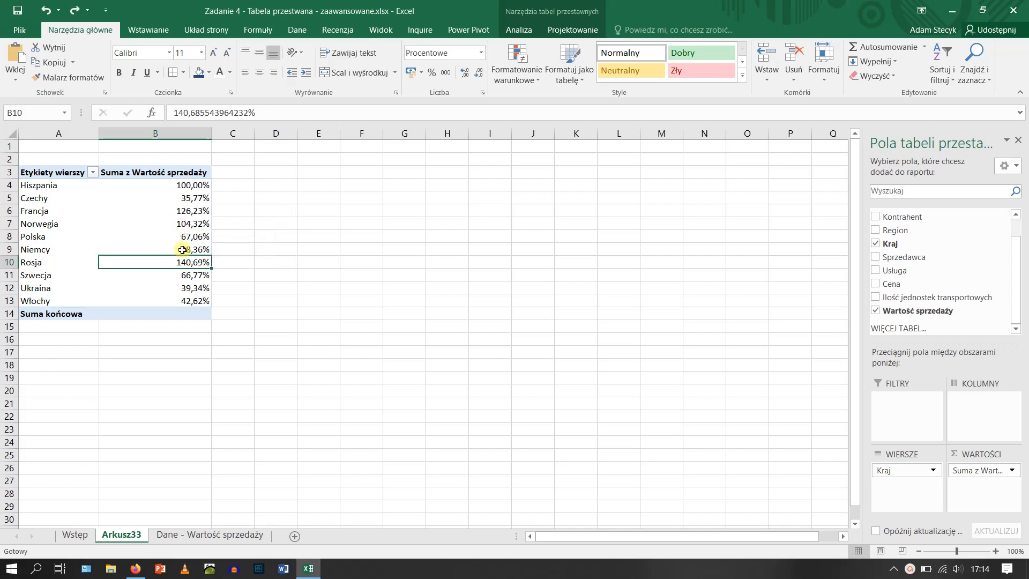
Show the sales values as a difference (Różnica) from the base item Hiszpania in the base field Kraj
click(178, 225)
right_click(179, 225)
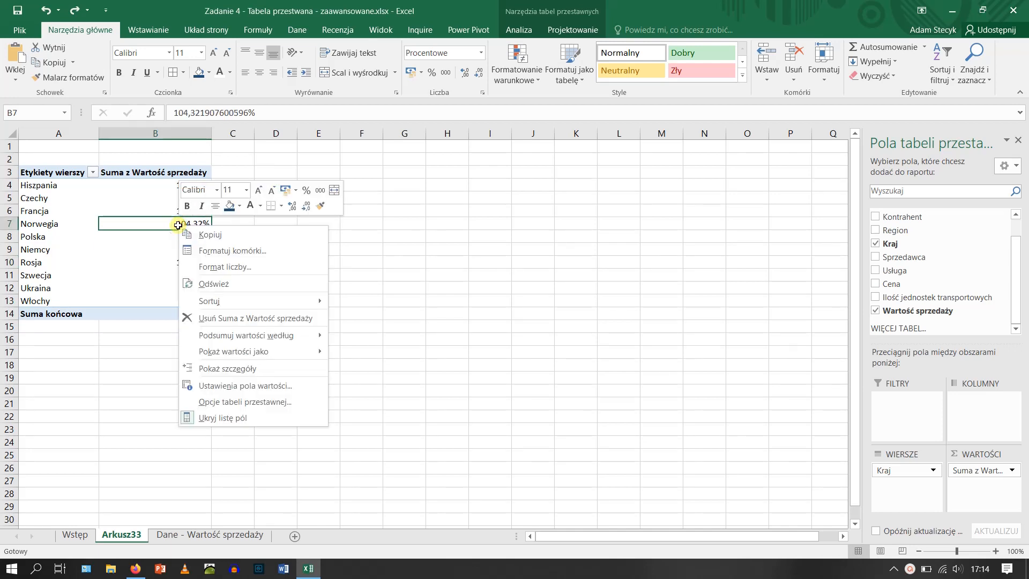
mouse_move(270, 357)
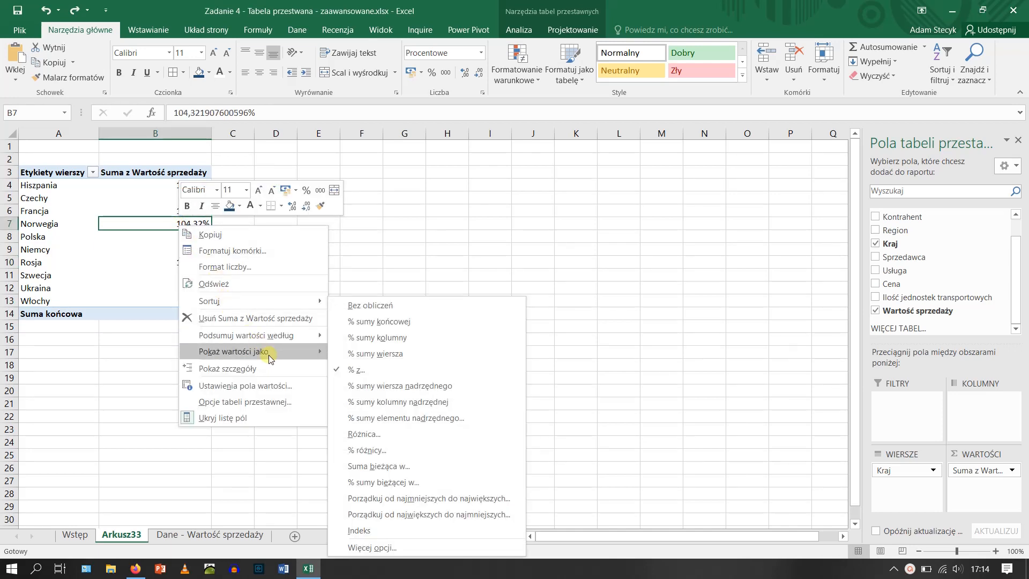
click(411, 434)
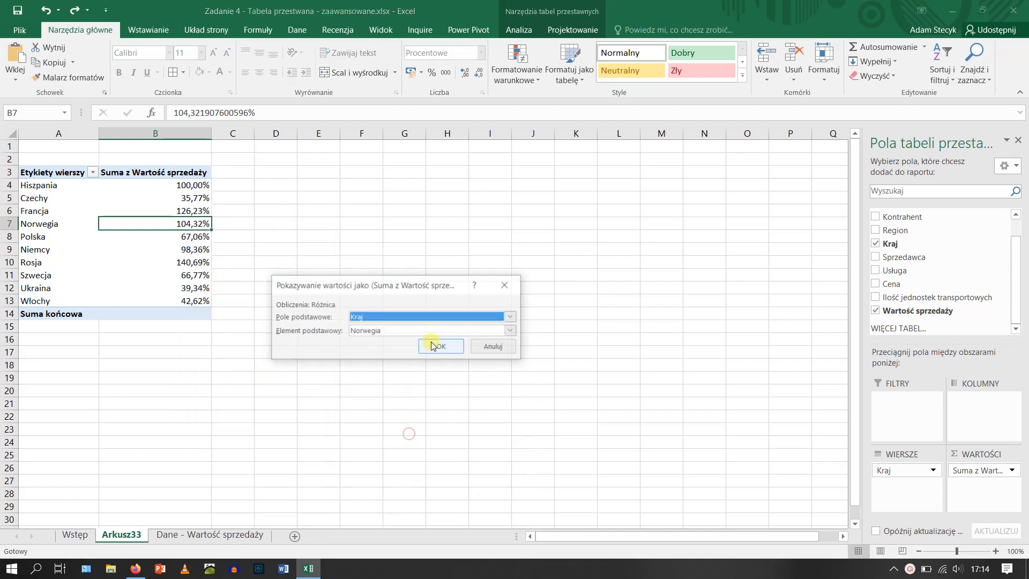
click(511, 330)
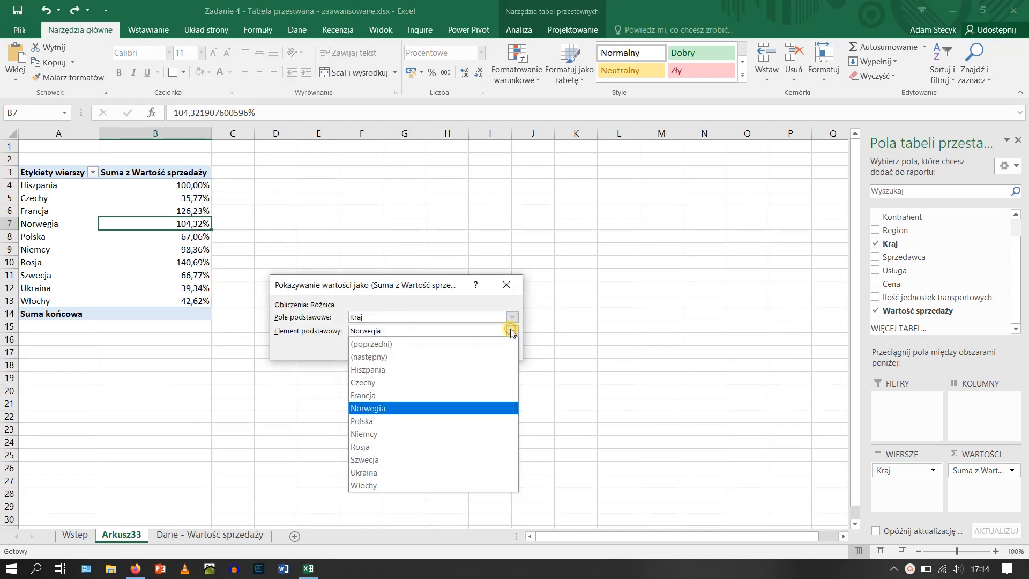
click(451, 369)
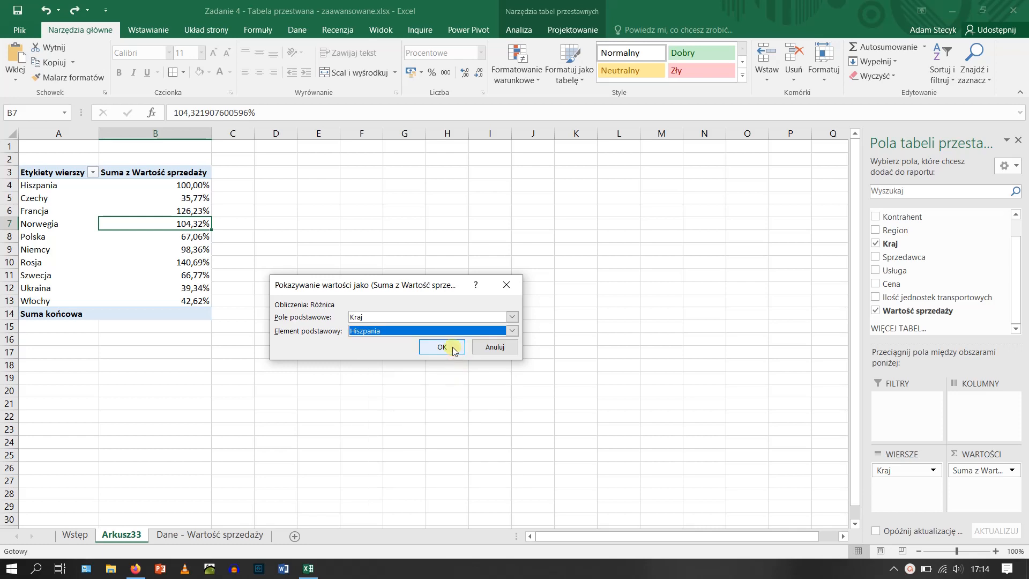
click(442, 347)
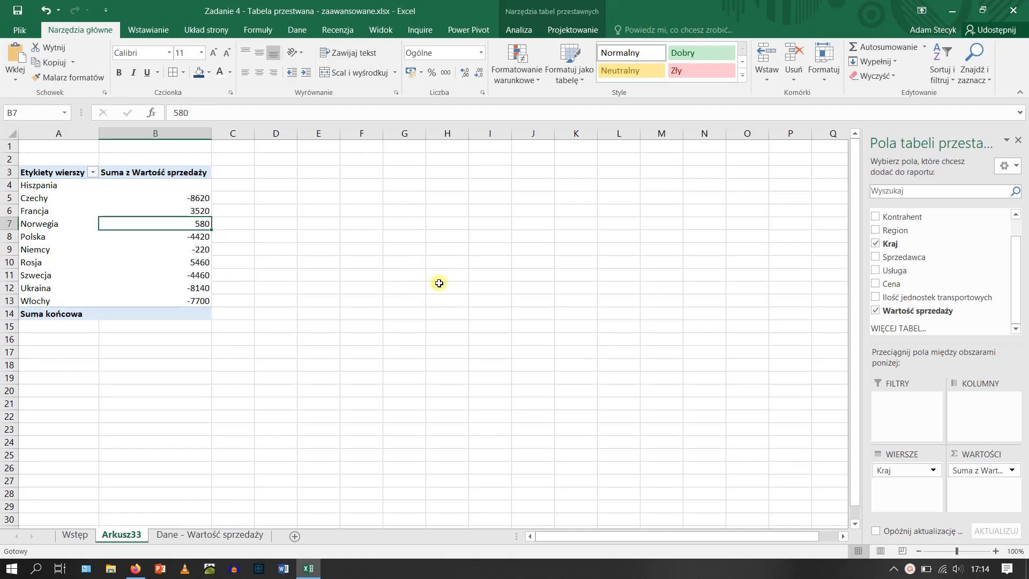
Show the sales values as a percentage difference (% różnicy) from the base item Hiszpania in the base field Kraj
click(191, 228)
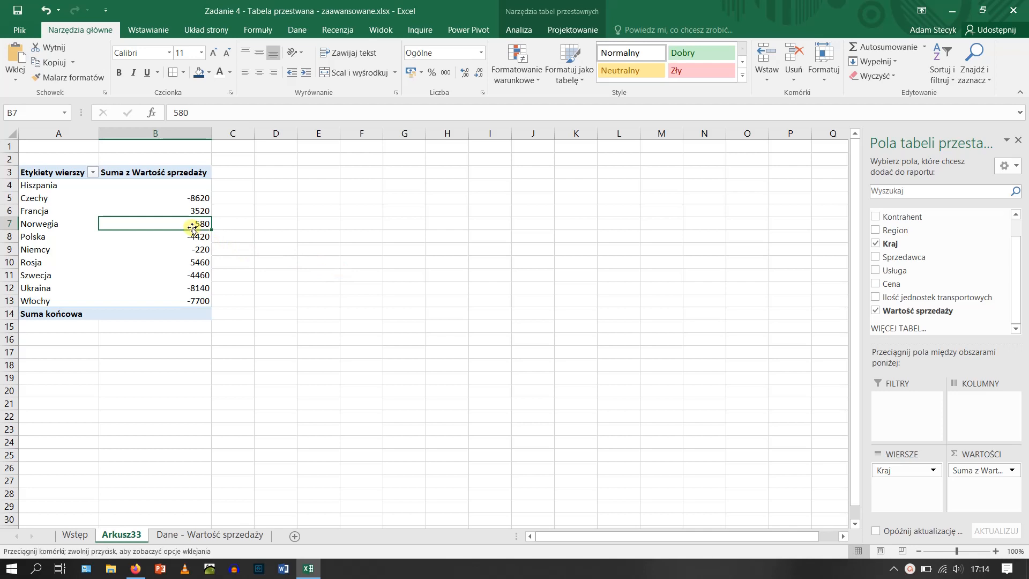
right_click(192, 228)
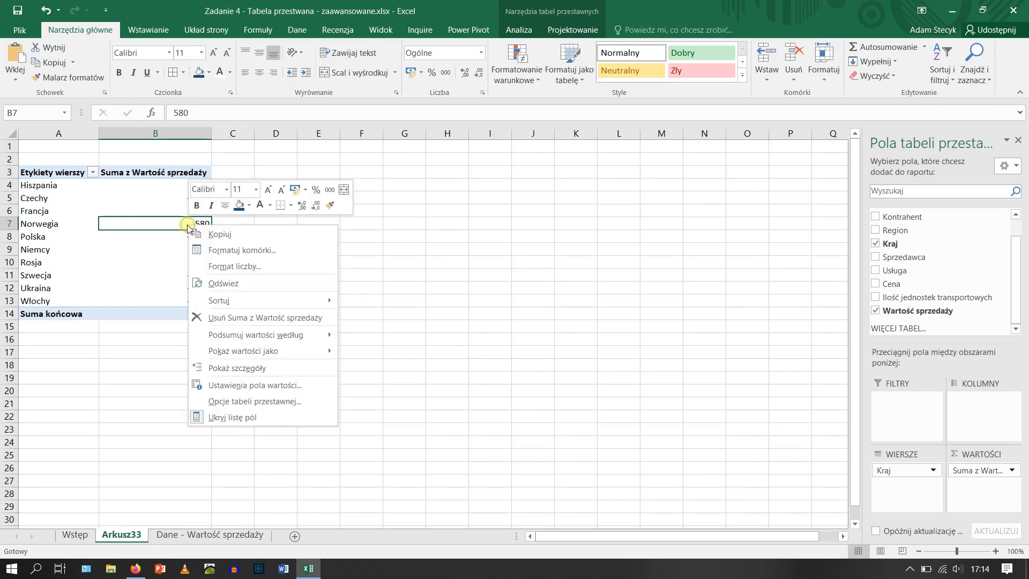
mouse_move(273, 352)
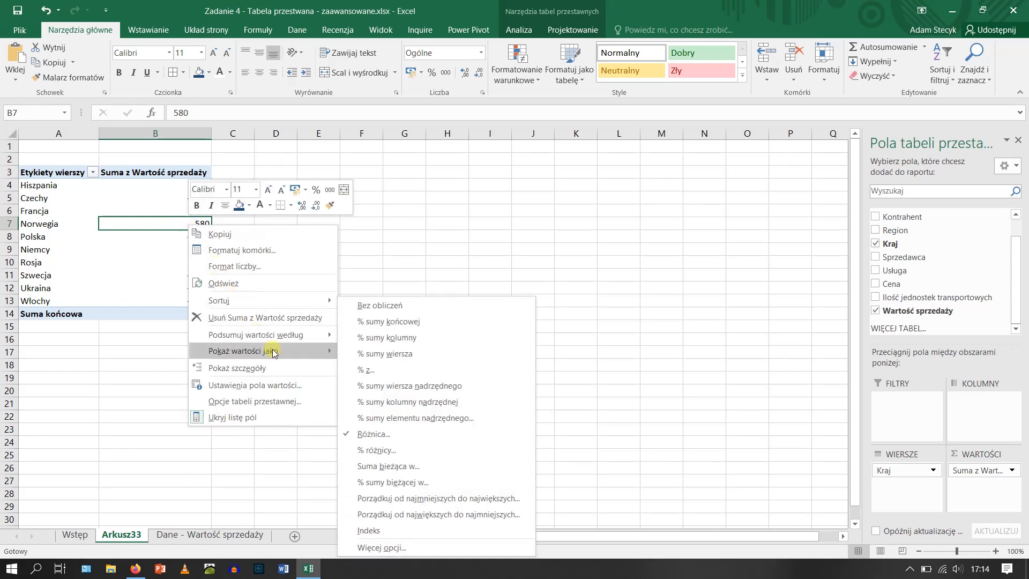
click(411, 451)
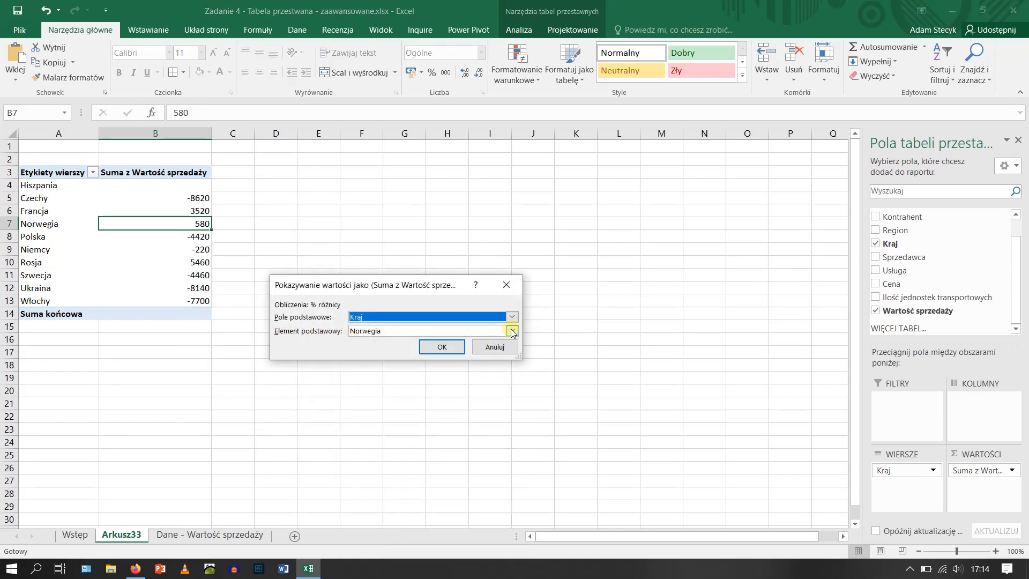
click(512, 331)
click(446, 364)
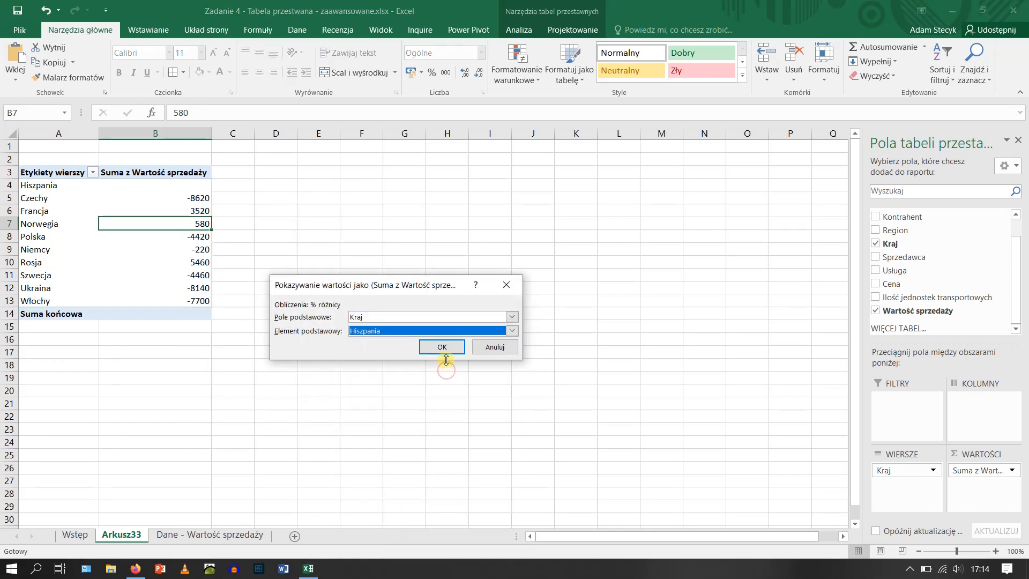
click(445, 348)
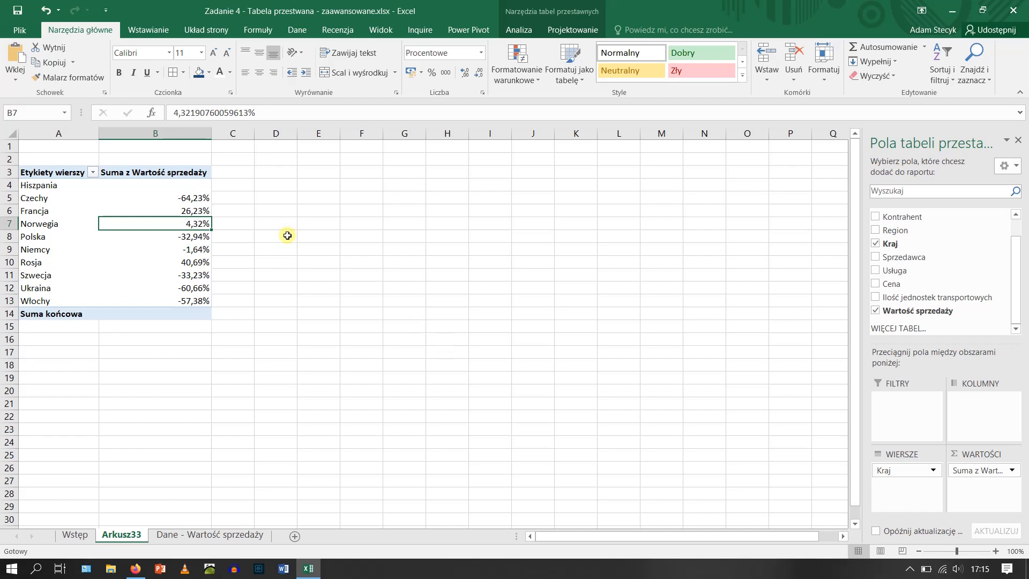
right_click(192, 225)
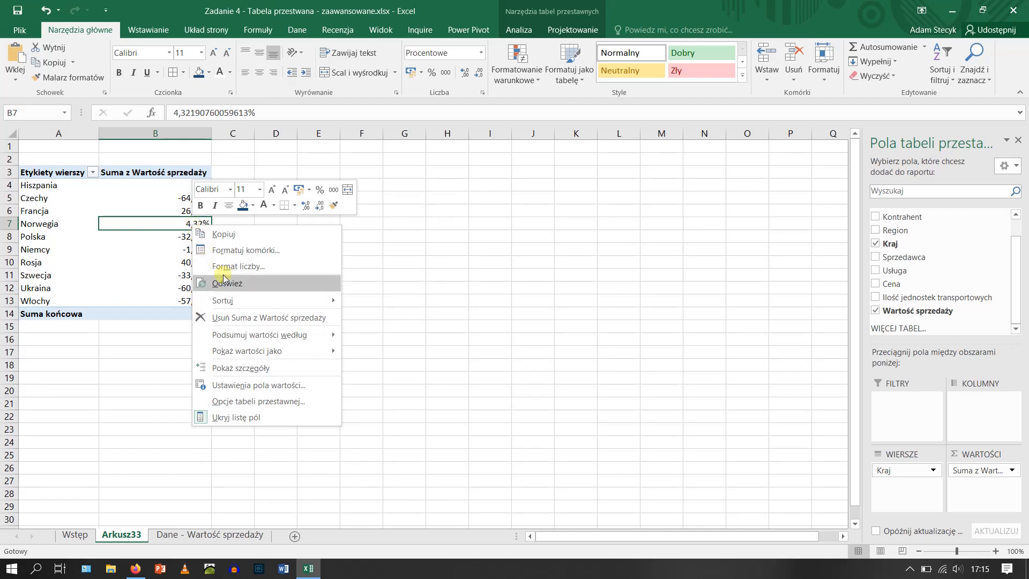
mouse_move(290, 356)
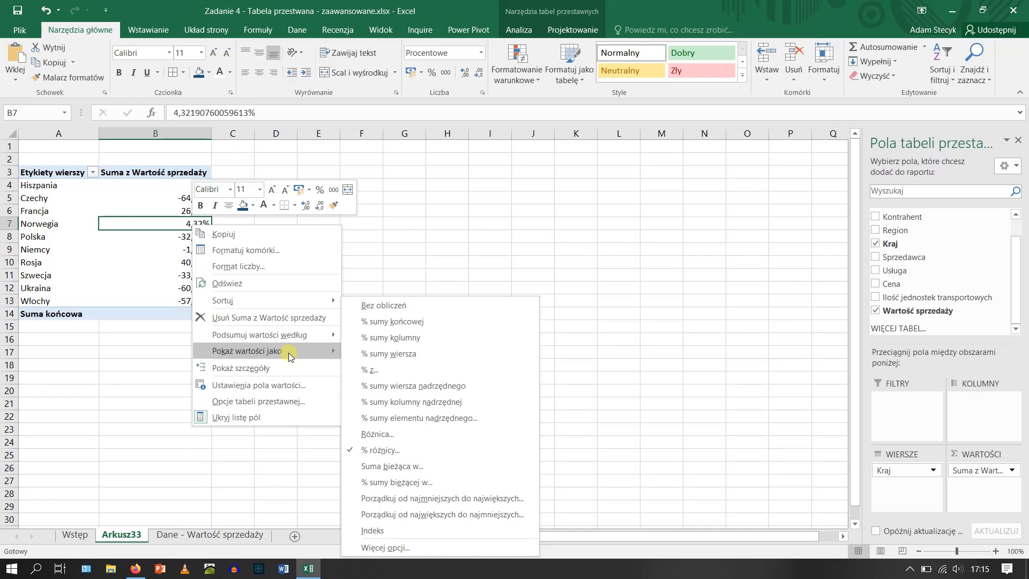
click(389, 245)
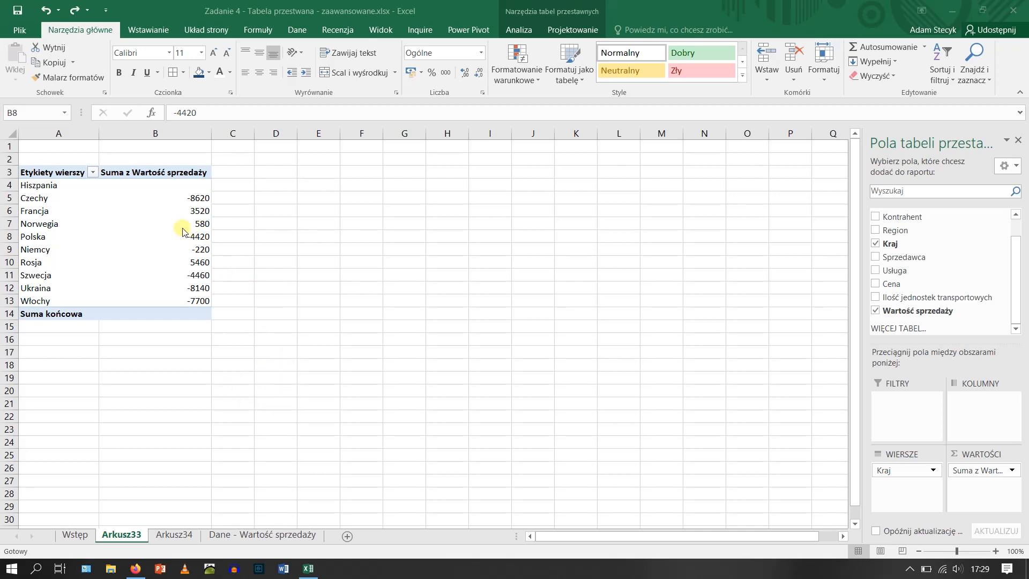
Show the sales values without any calculation (Bez obliczeń) and add the Region field to the rows above Kraj
click(162, 237)
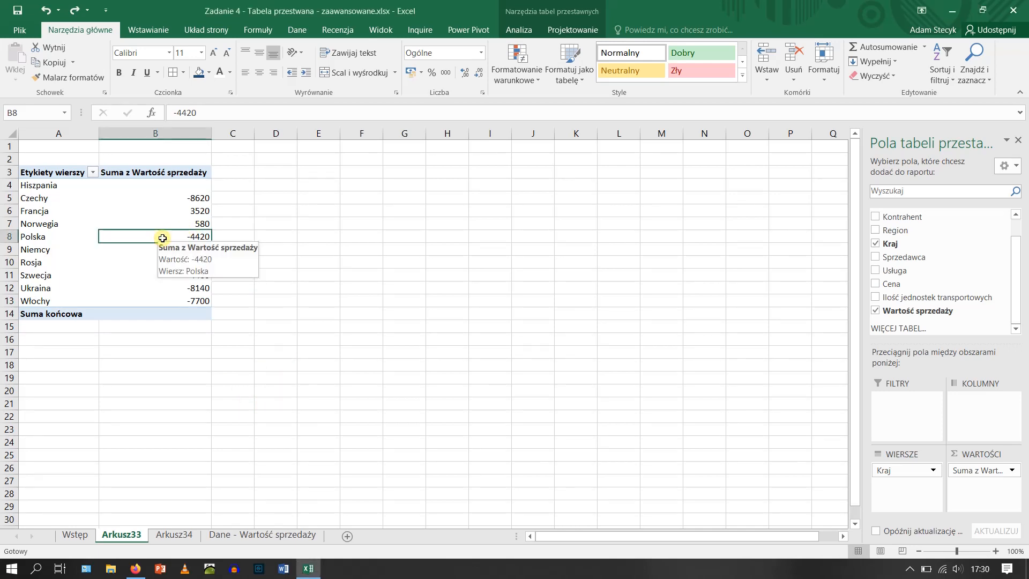
right_click(162, 237)
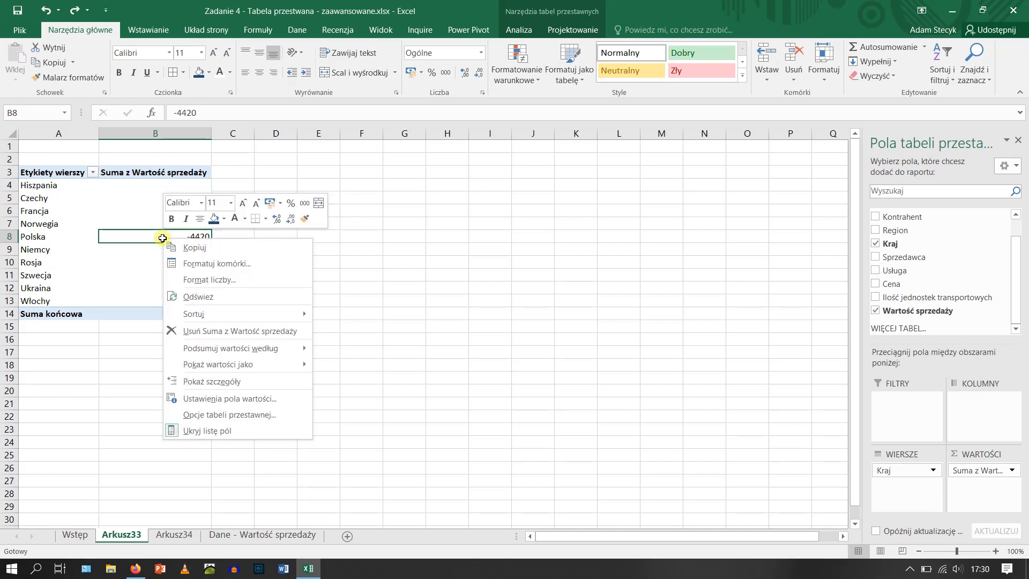
mouse_move(276, 370)
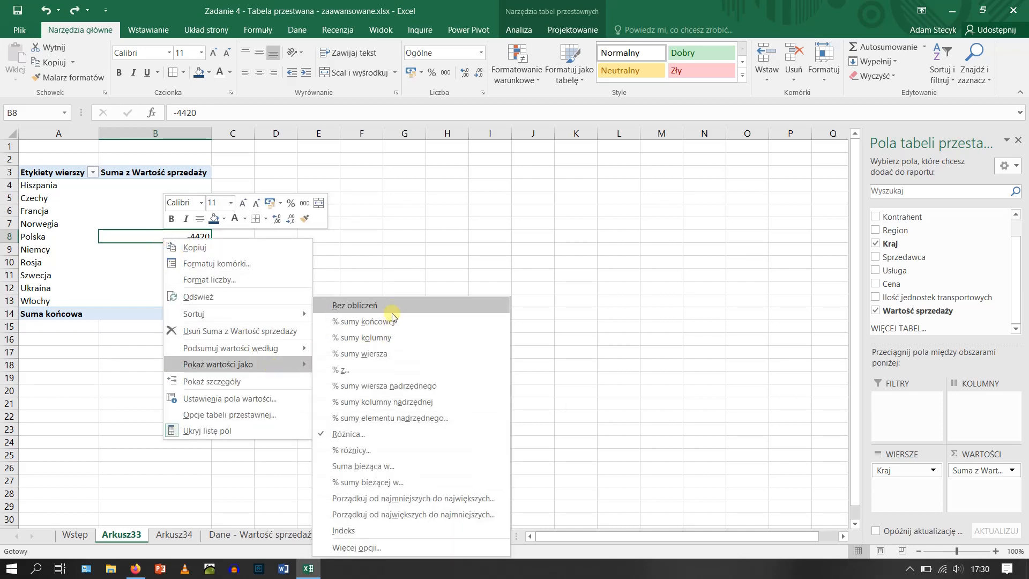
click(391, 307)
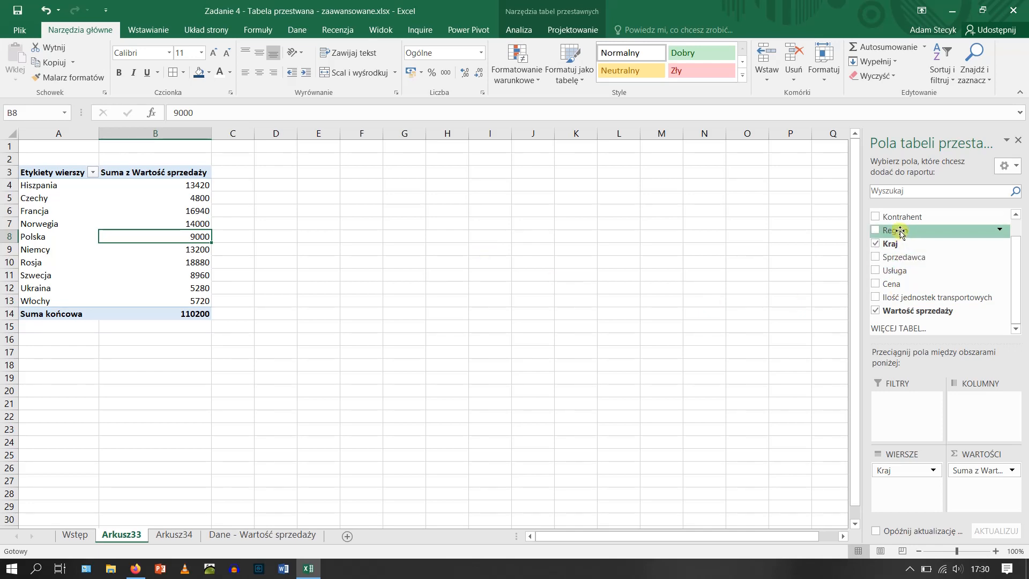
drag(900, 232, 905, 466)
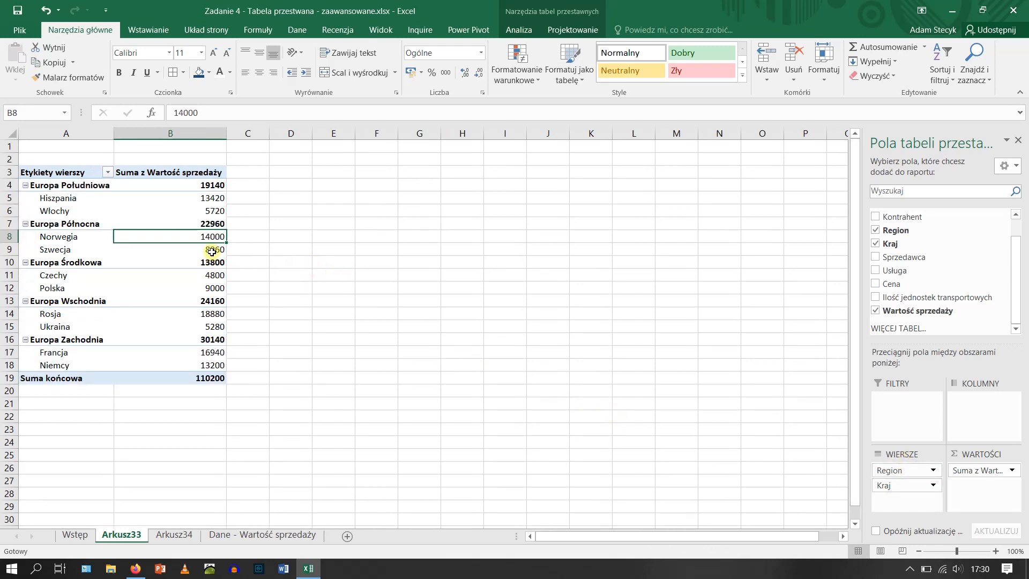
Set custom subtotals (Niestandardowe) for the Region field using the functions Suma, Średnia and Maksimum
click(69, 186)
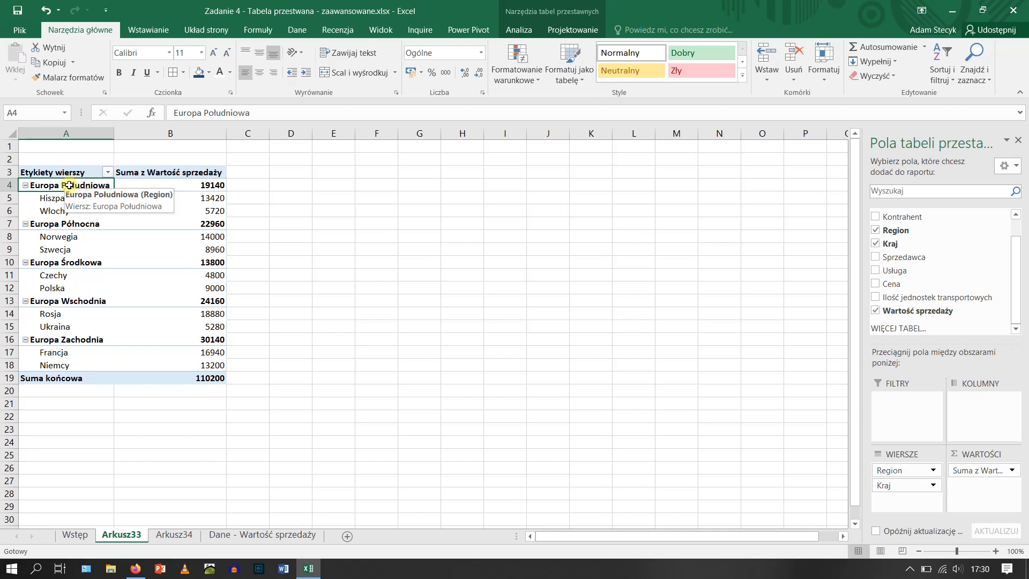
right_click(69, 186)
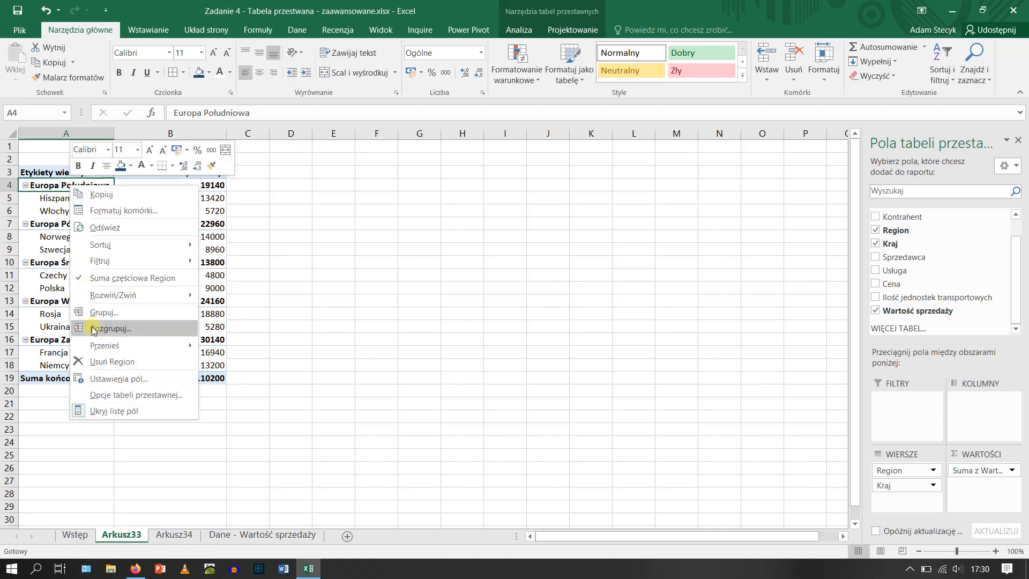
click(114, 379)
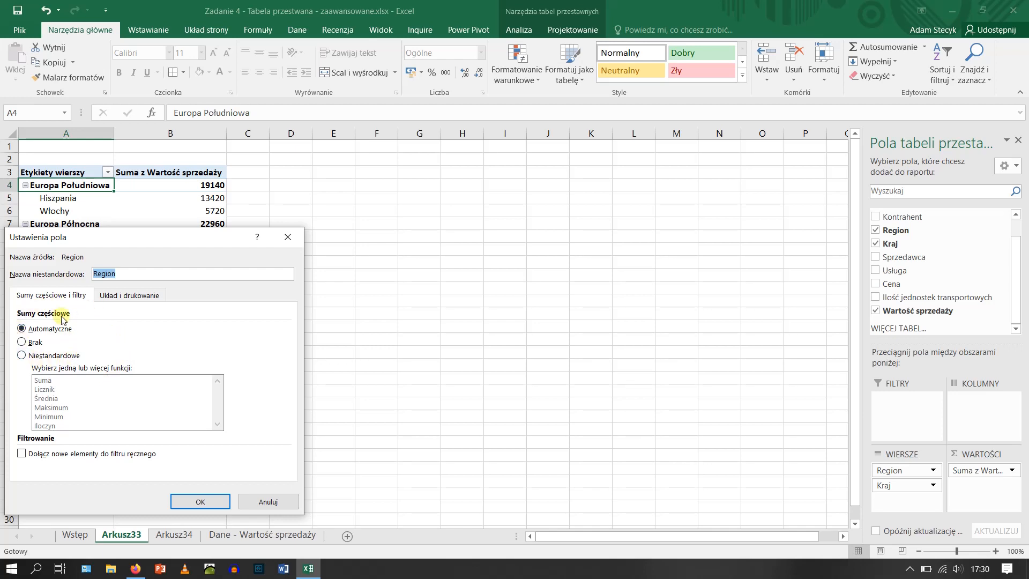
click(38, 355)
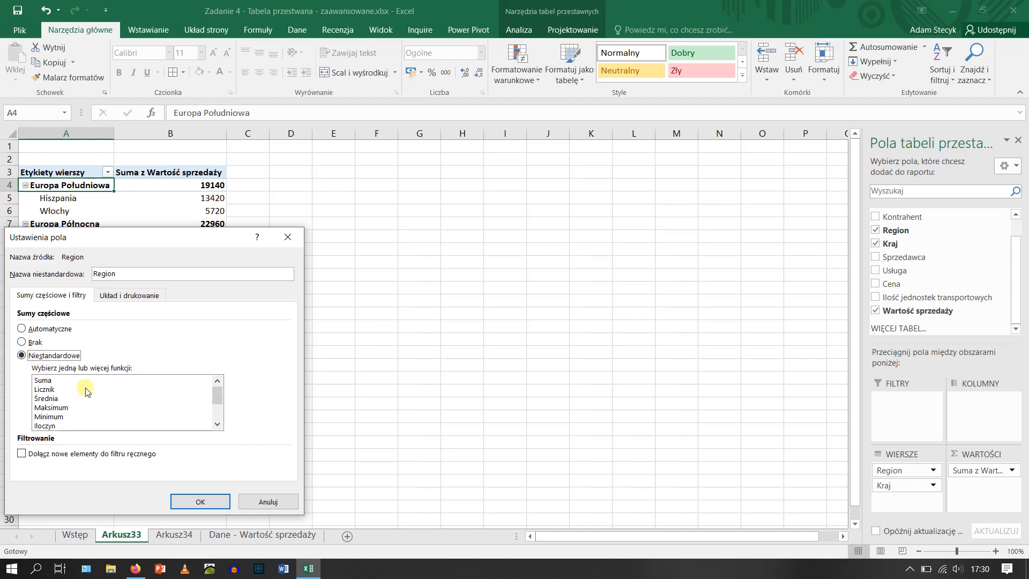
click(54, 381)
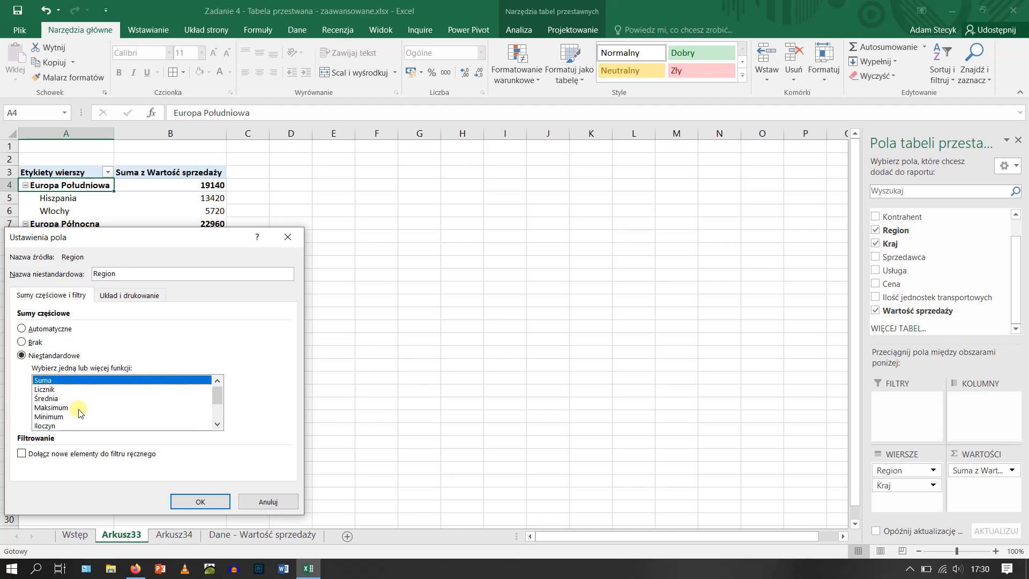
click(49, 397)
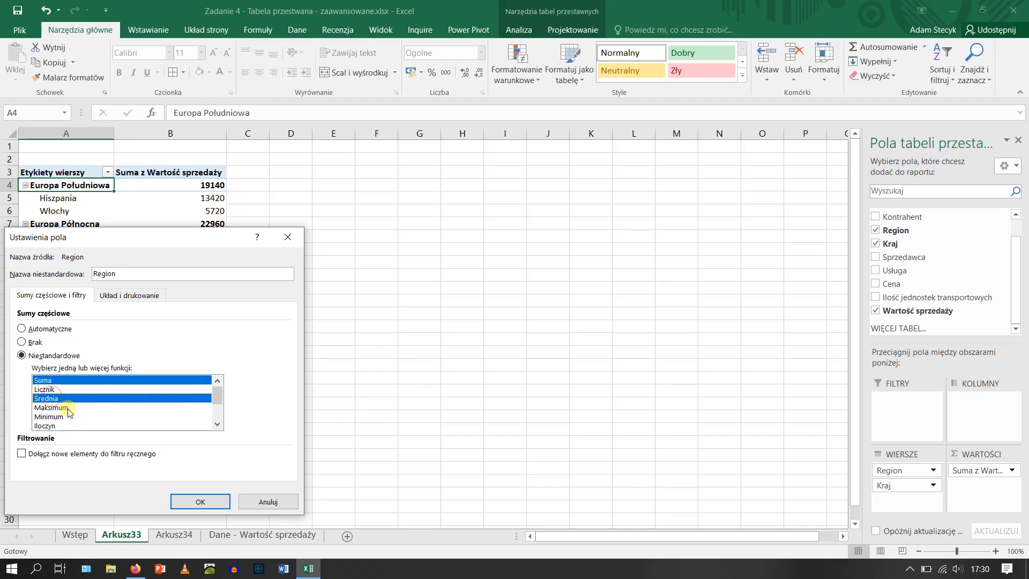
click(68, 409)
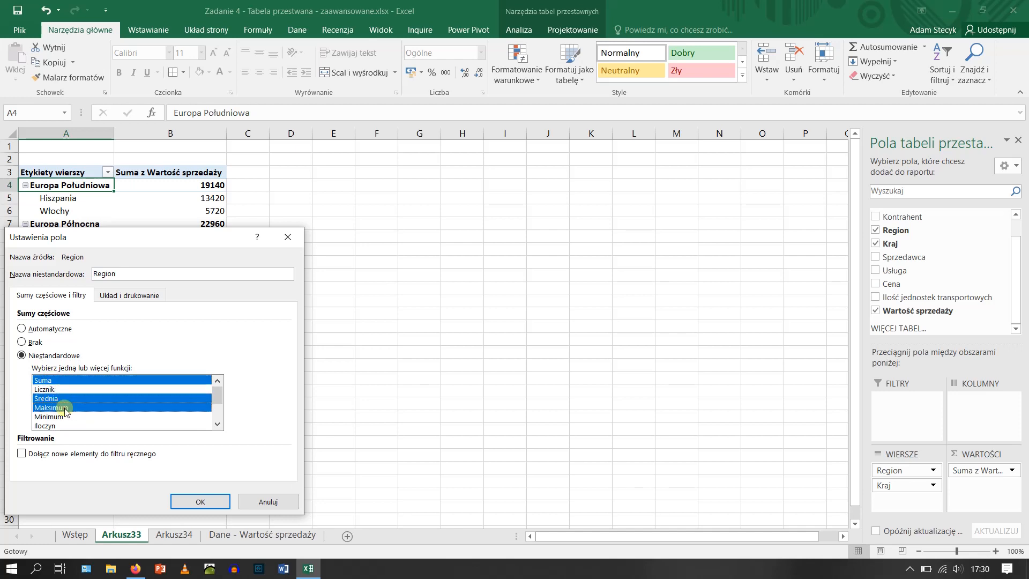
click(212, 503)
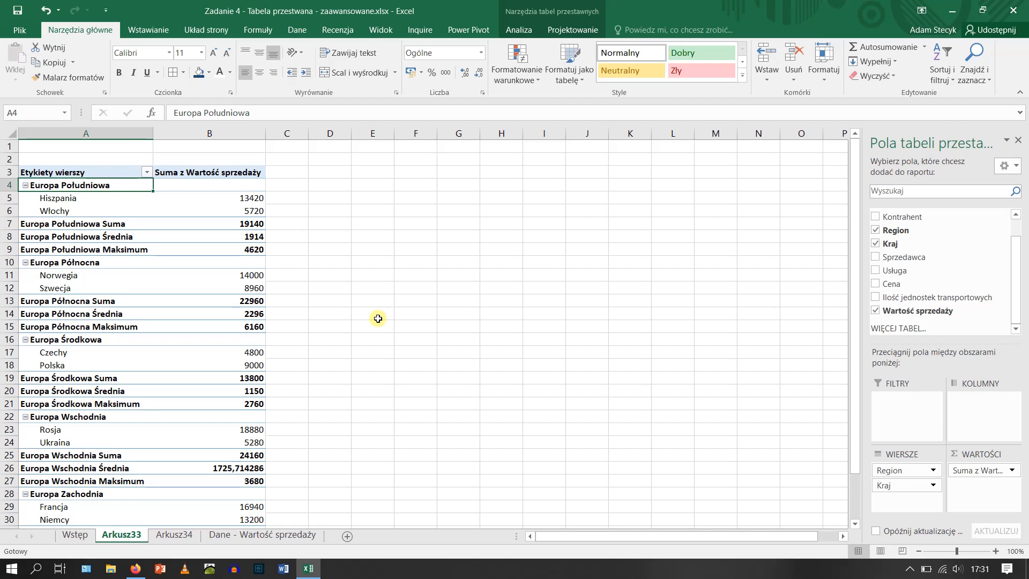
Apply the compact report layout (forma kompaktowa) to the pivot table and switch it to the outline layout (forma konspektu)
key(ctrl+z)
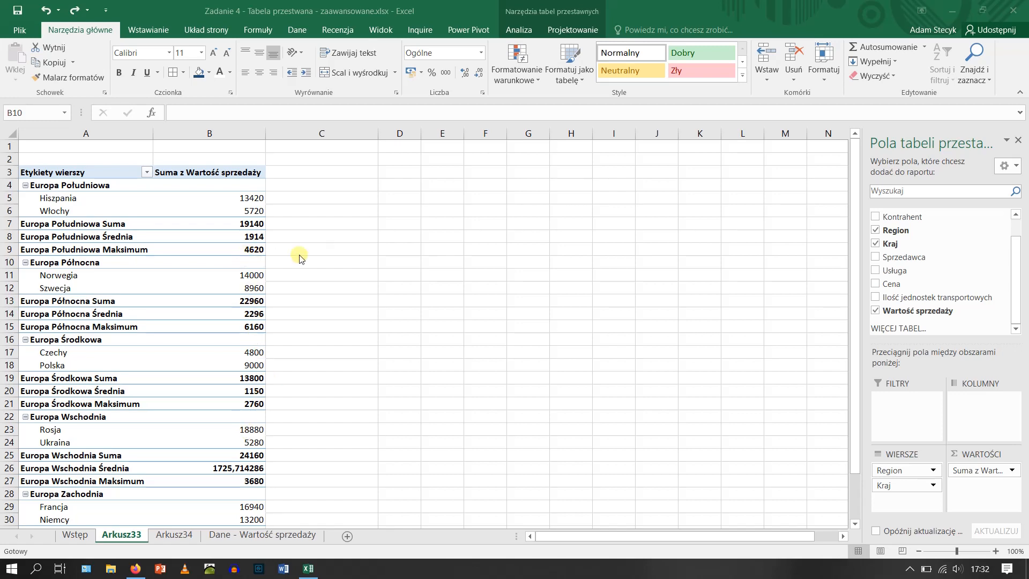
click(232, 244)
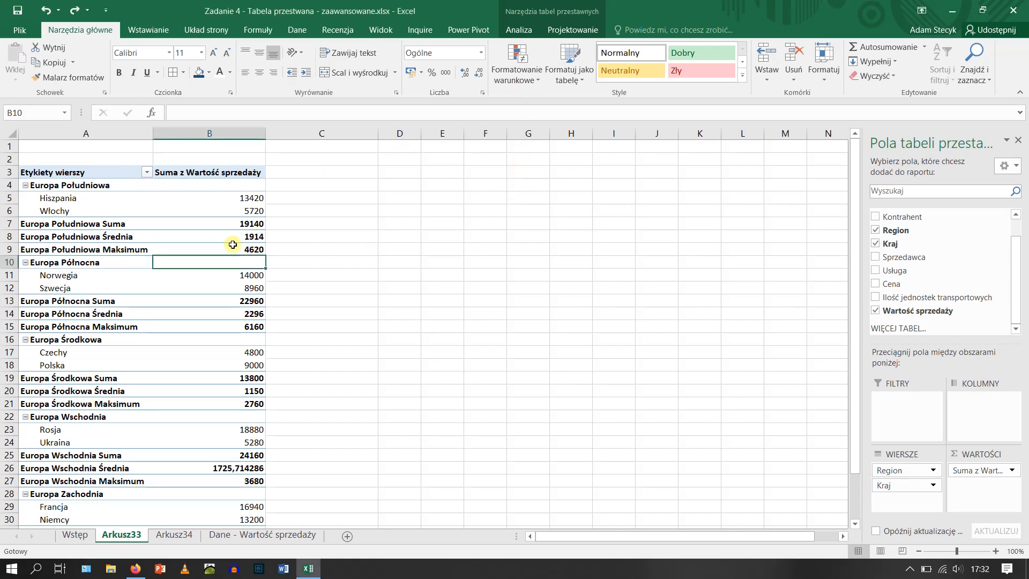
click(564, 31)
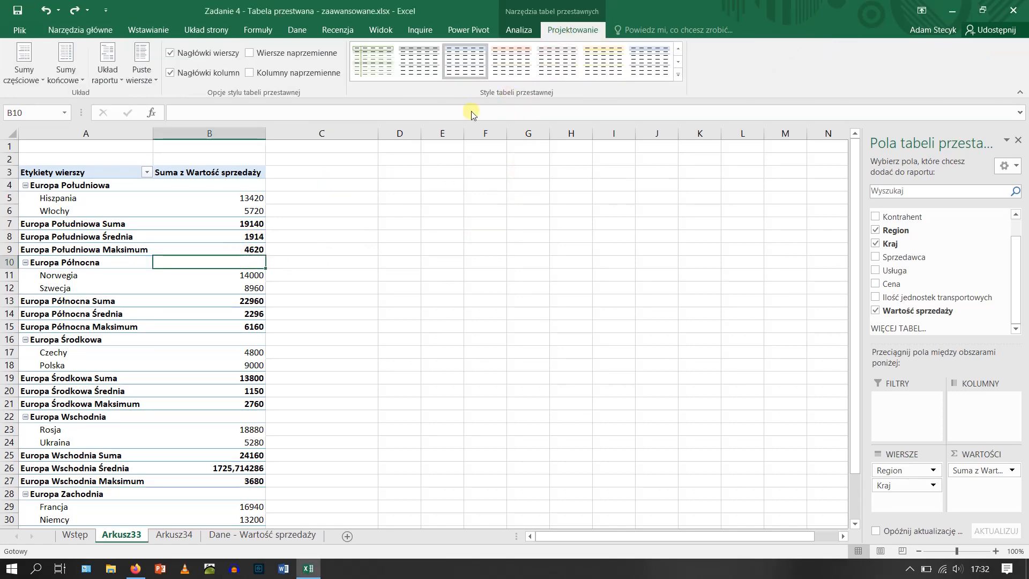
click(120, 81)
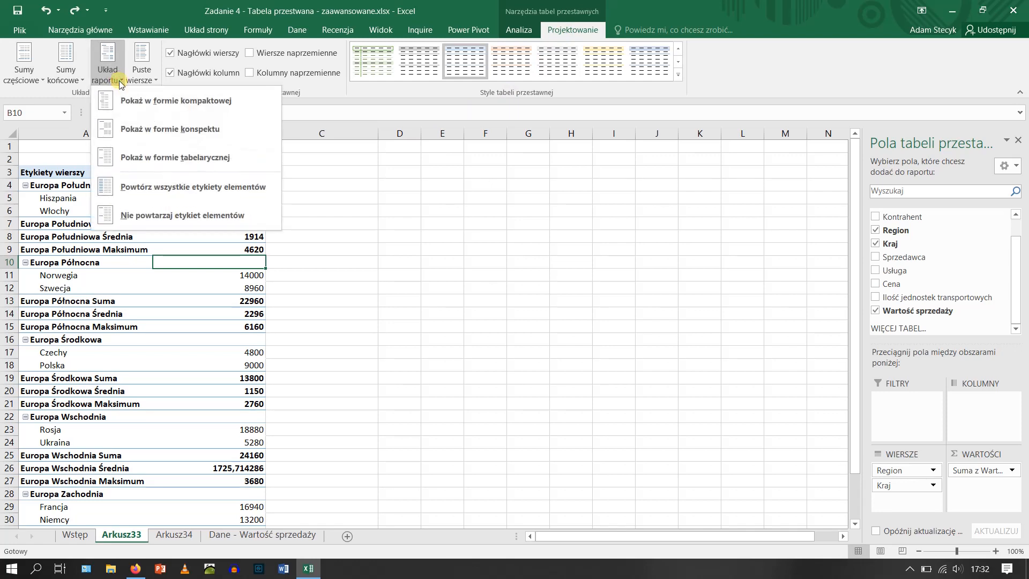
click(126, 101)
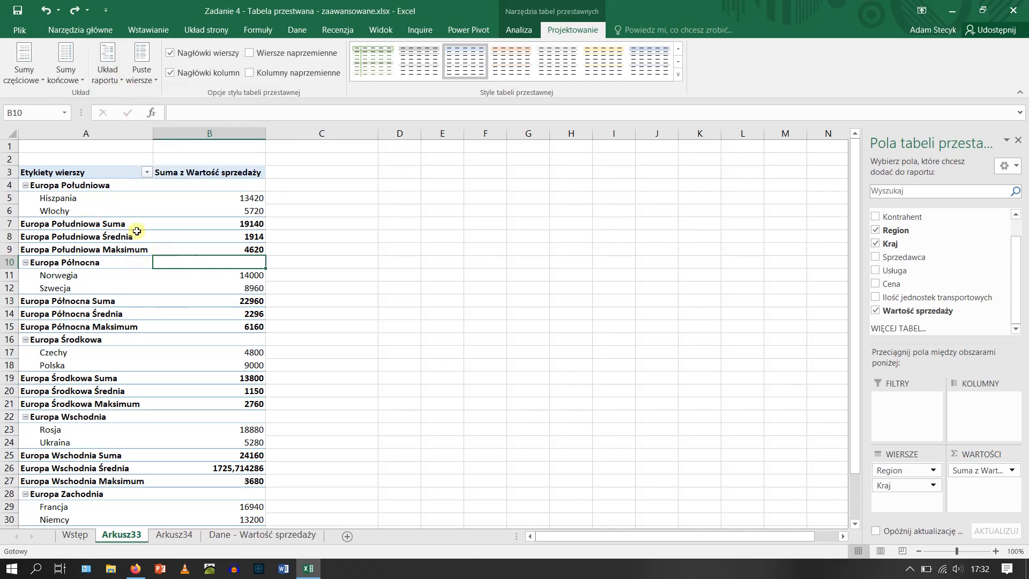
click(117, 78)
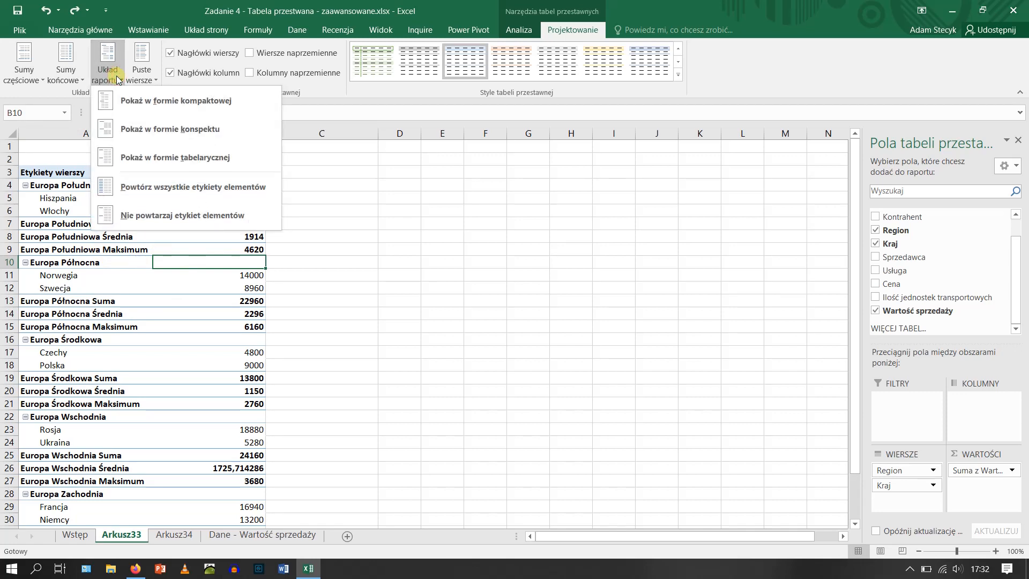
click(143, 131)
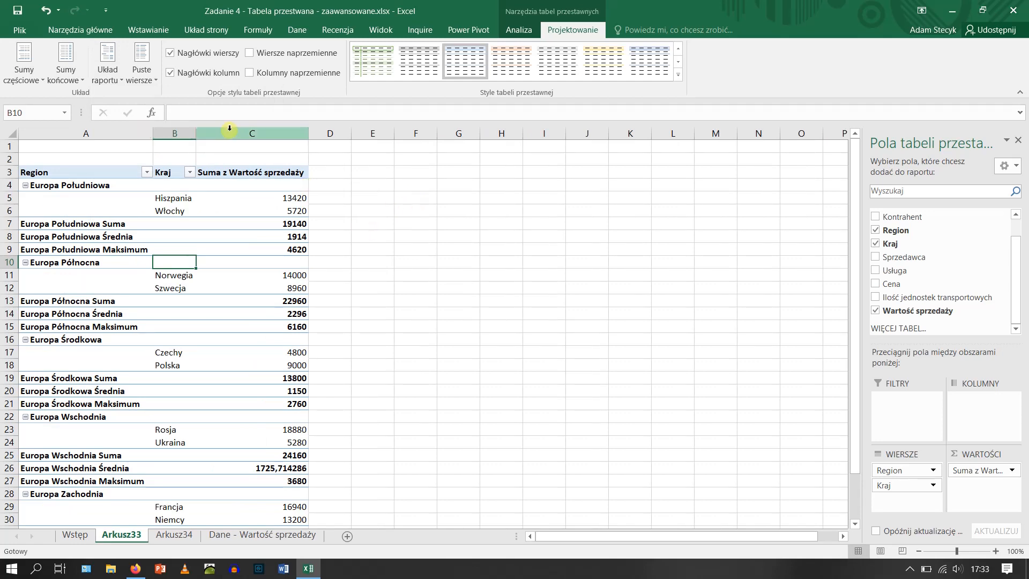
Show the pivot table in tabular form (Pokaż w formie tabelarycznej)
click(114, 83)
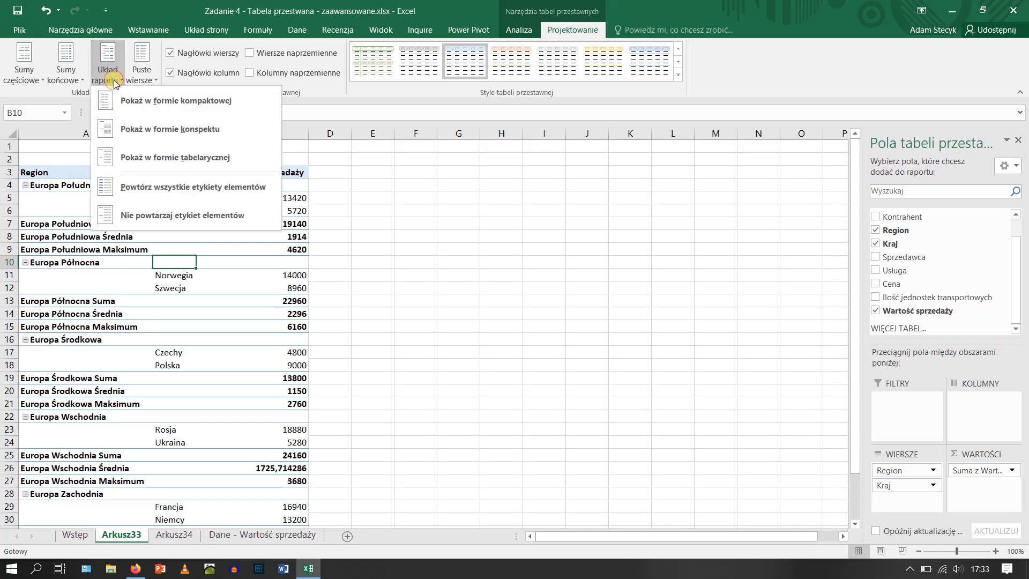
click(162, 160)
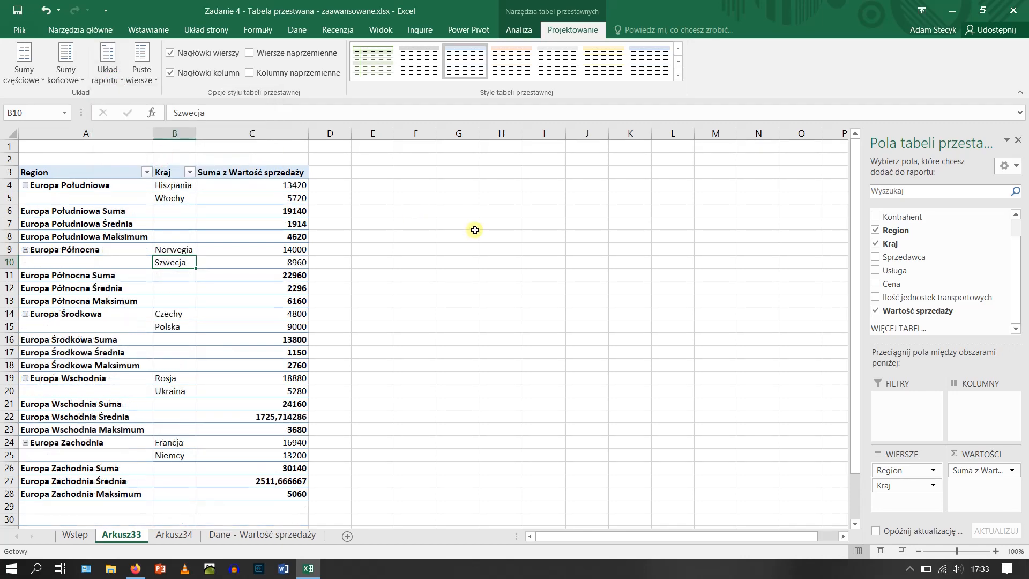